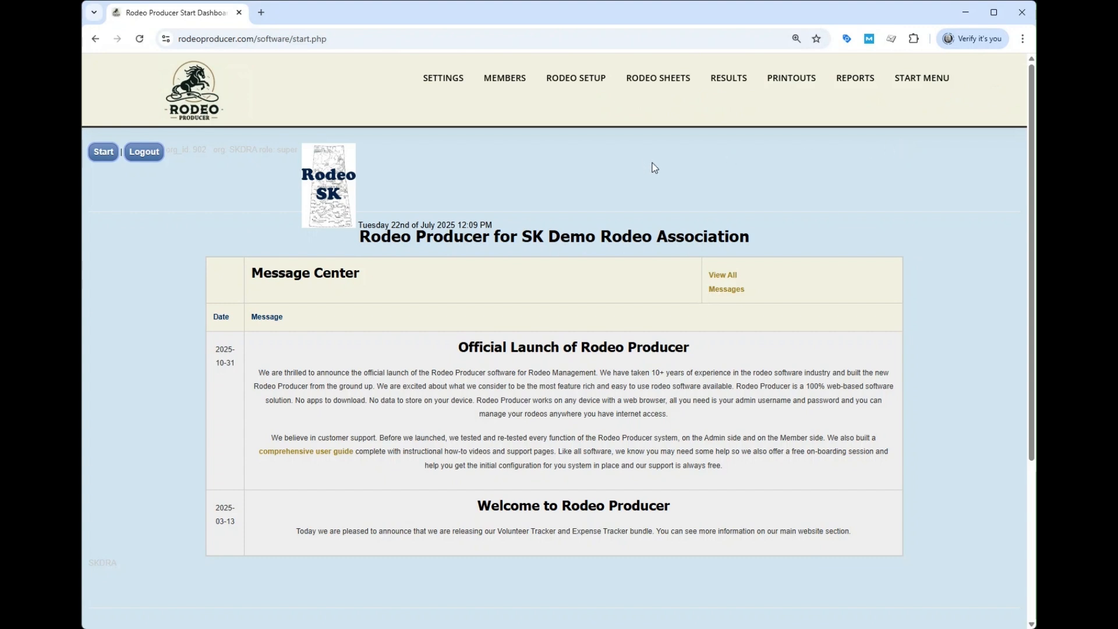
Step: Open the stock selection page for the rodeo stock draw and load the March Rodeo
{"action": "mouse_move", "coordinate": [569, 81]}
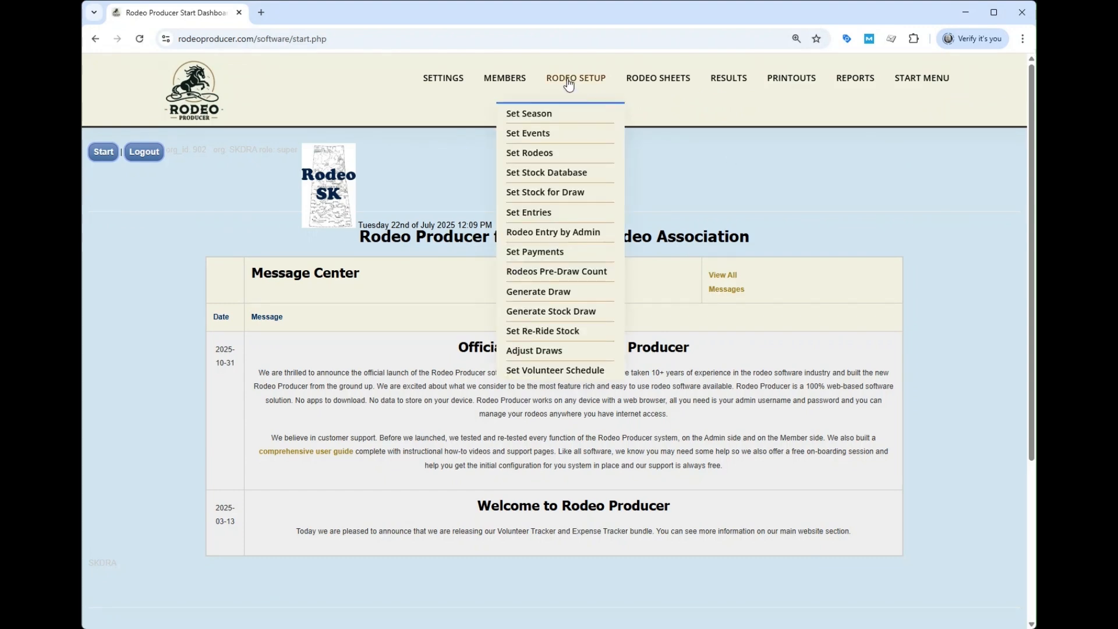
{"action": "left_click", "coordinate": [560, 193]}
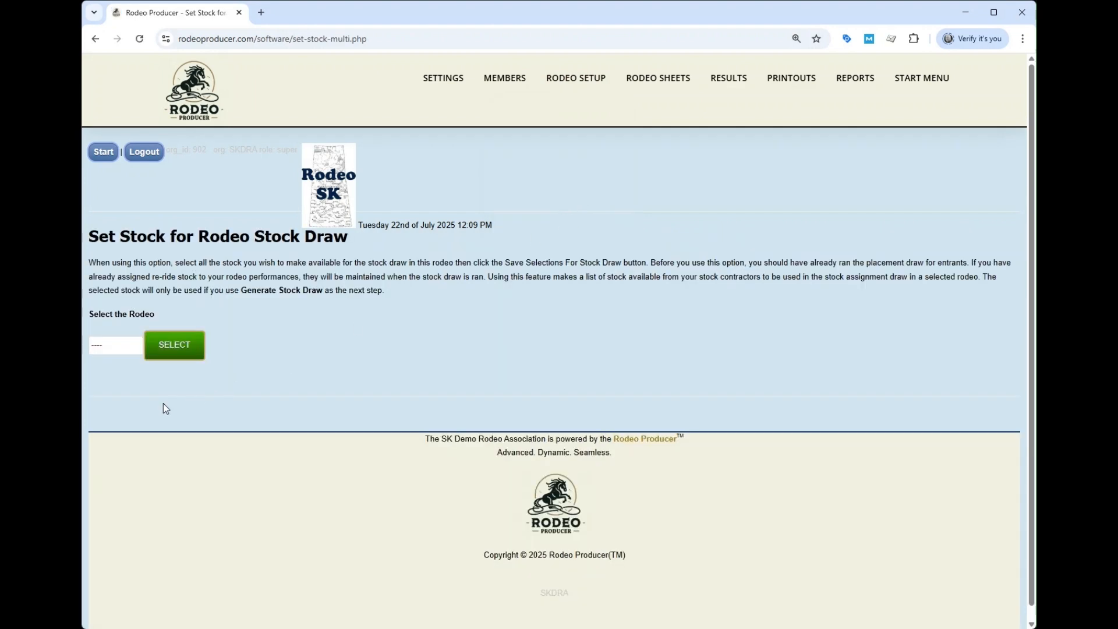
{"action": "left_click", "coordinate": [120, 377]}
{"action": "left_click", "coordinate": [180, 349]}
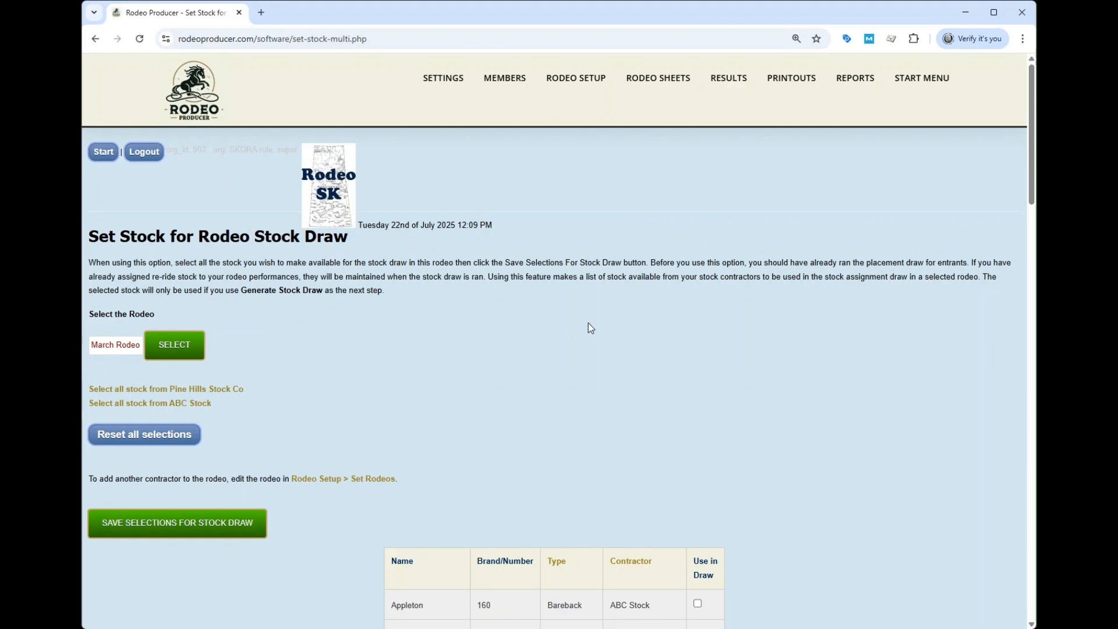
Step: Look through the March Rodeo stock list and the options for choosing stock by contractor
{"action": "scroll", "coordinate": [625, 333], "scroll_direction": "down", "scroll_amount": 7}
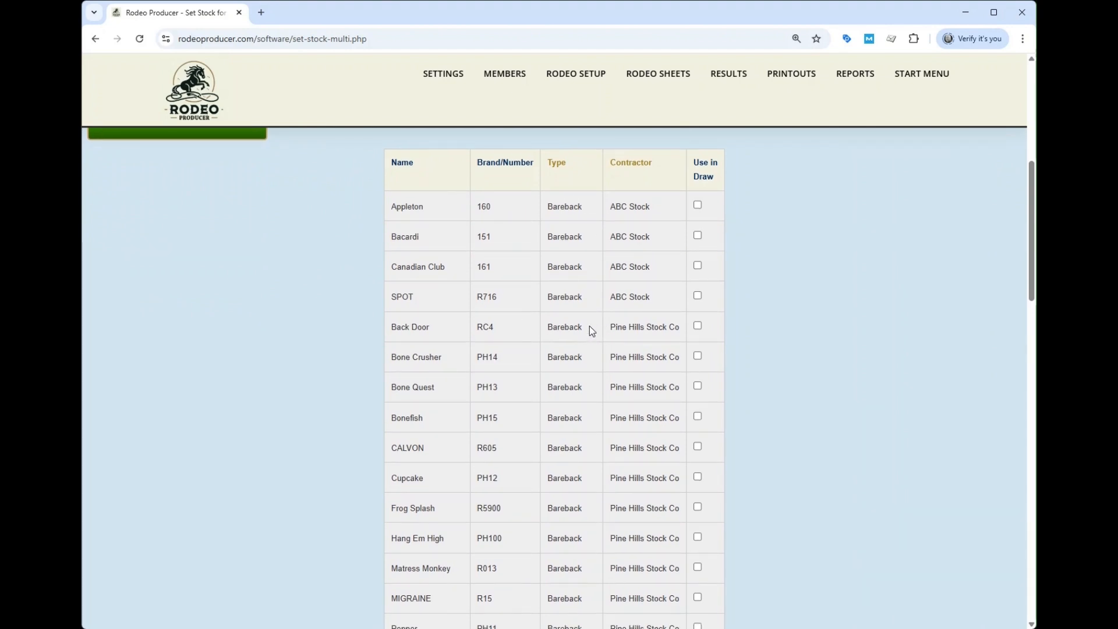
{"action": "mouse_move", "coordinate": [563, 82]}
{"action": "scroll", "coordinate": [581, 345], "scroll_direction": "up", "scroll_amount": 7}
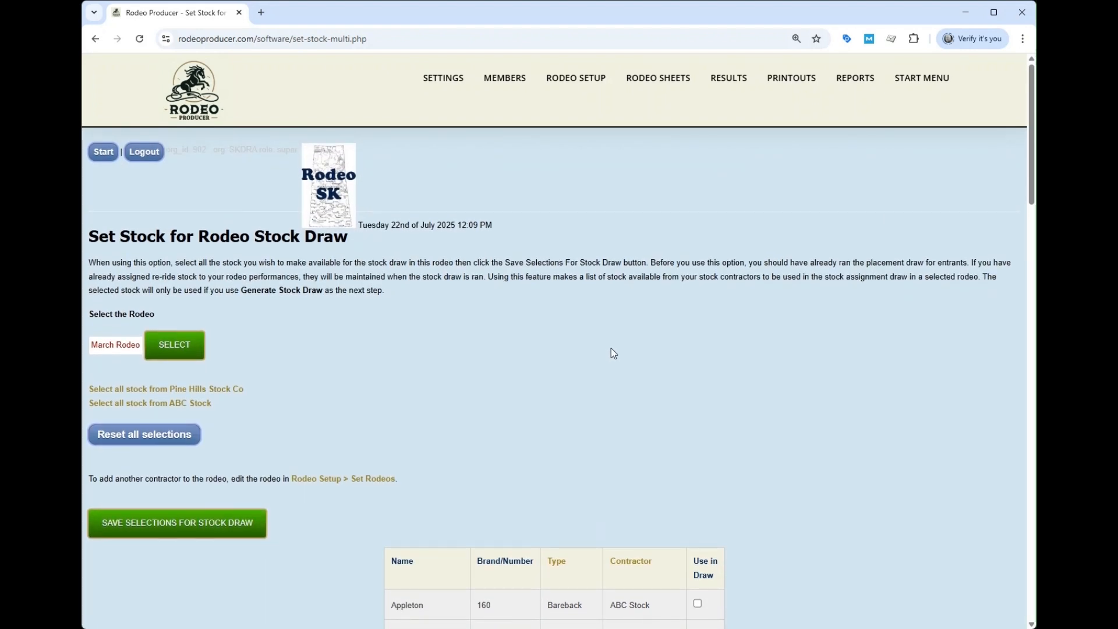
{"action": "scroll", "coordinate": [718, 332], "scroll_direction": "down", "scroll_amount": 3}
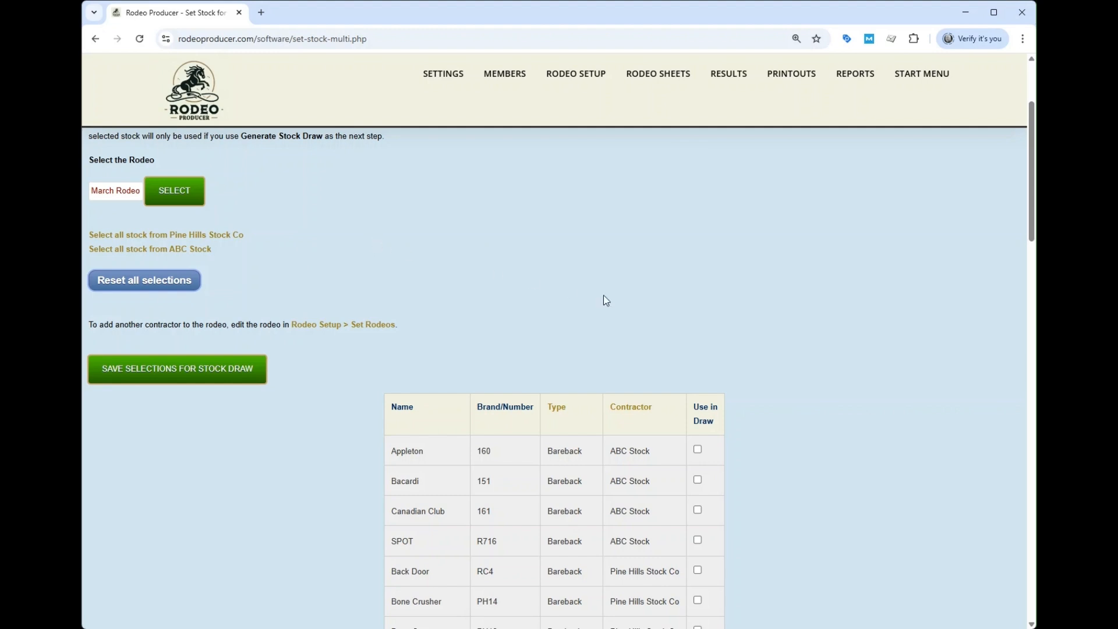
{"action": "scroll", "coordinate": [743, 365], "scroll_direction": "down", "scroll_amount": 3}
{"action": "scroll", "coordinate": [743, 366], "scroll_direction": "down", "scroll_amount": 4}
{"action": "scroll", "coordinate": [743, 366], "scroll_direction": "up", "scroll_amount": 8}
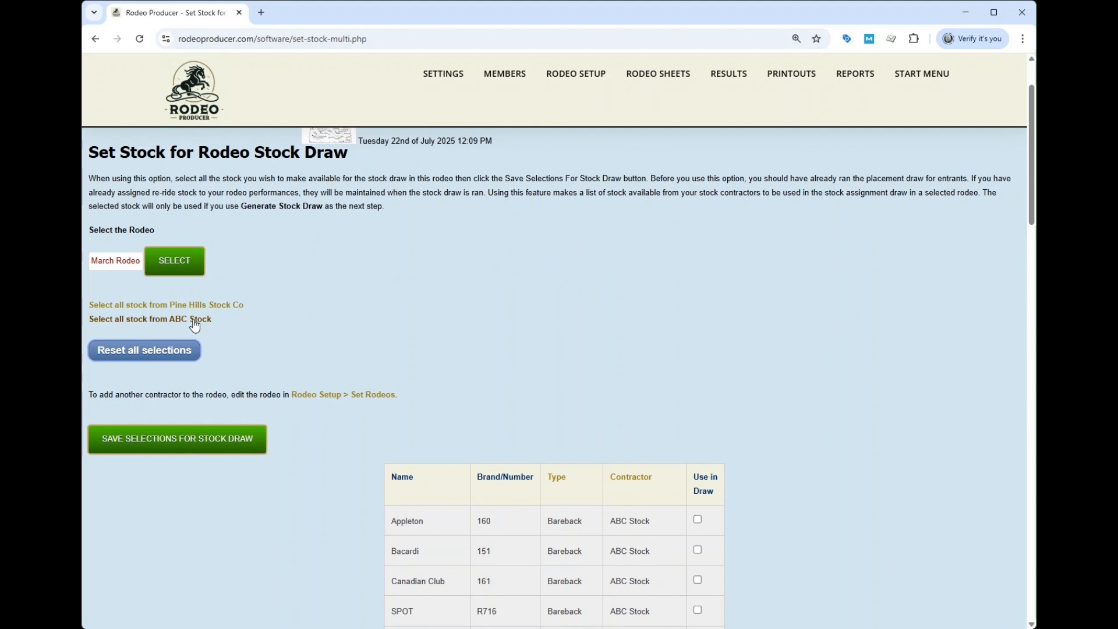
Step: Select all stock from ABC Stock for the draw and check the marked animals throughout the list
{"action": "left_click", "coordinate": [157, 322]}
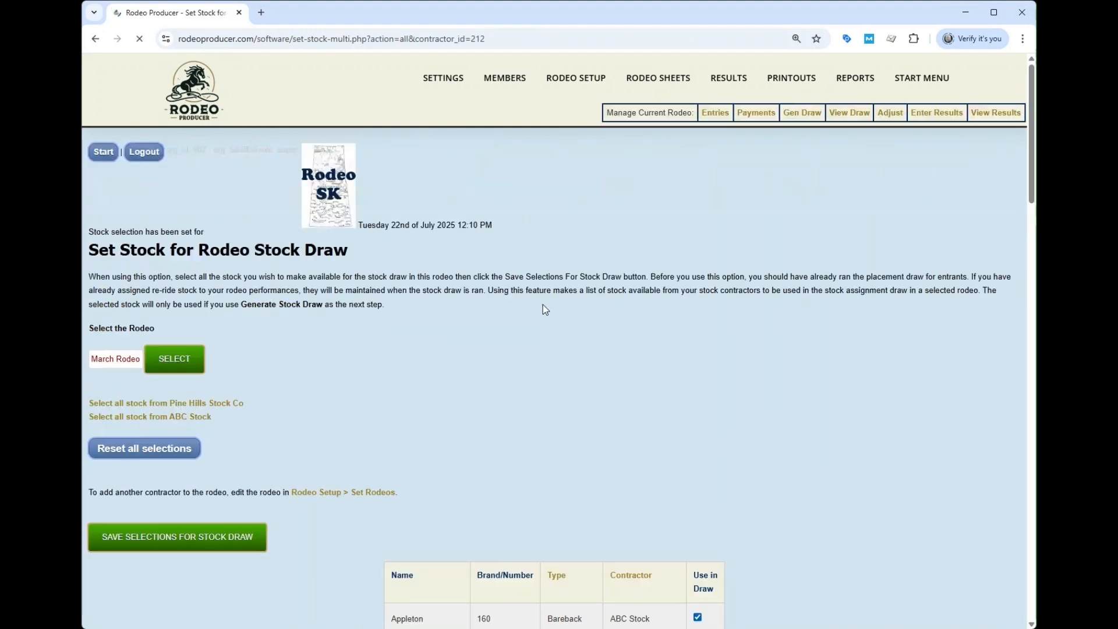
{"action": "scroll", "coordinate": [637, 286], "scroll_direction": "down", "scroll_amount": 5}
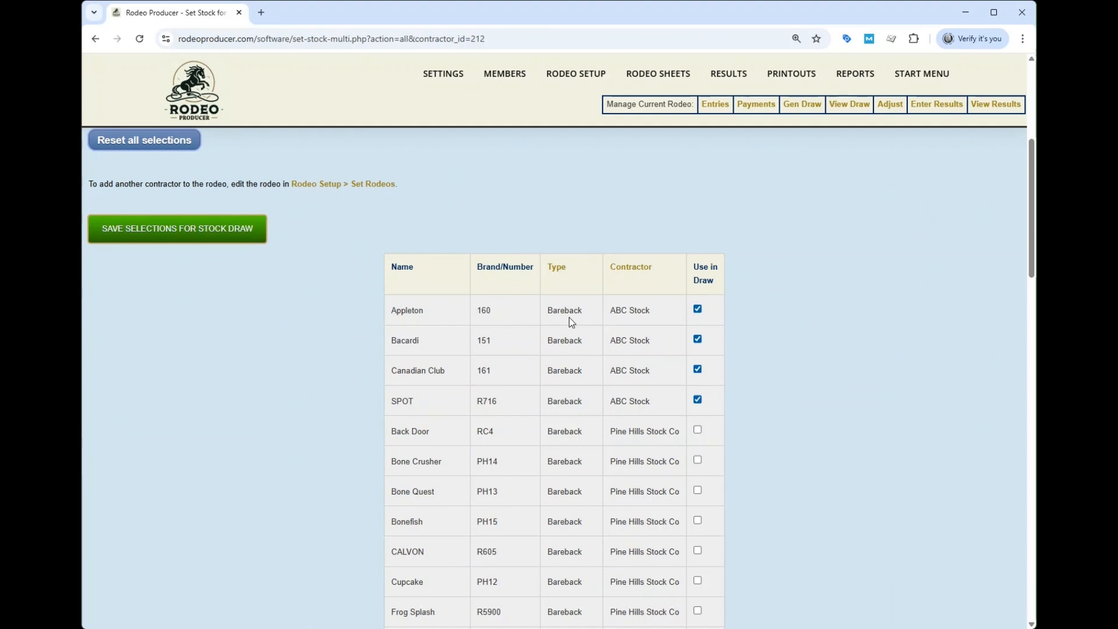
{"action": "scroll", "coordinate": [664, 322], "scroll_direction": "down", "scroll_amount": 10}
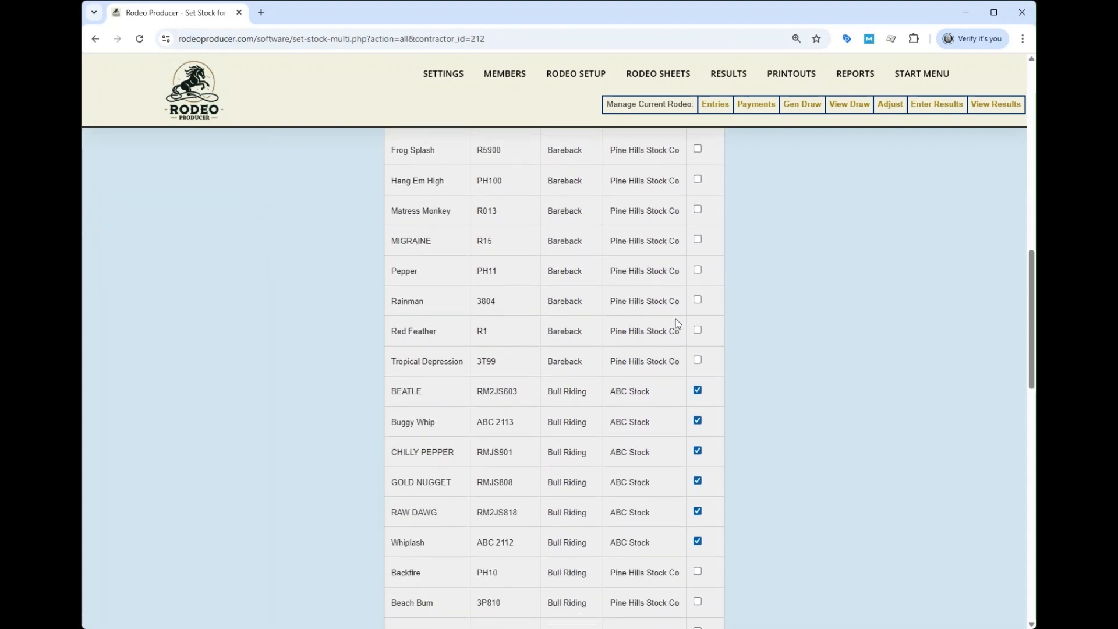
{"action": "scroll", "coordinate": [657, 275], "scroll_direction": "down", "scroll_amount": 7}
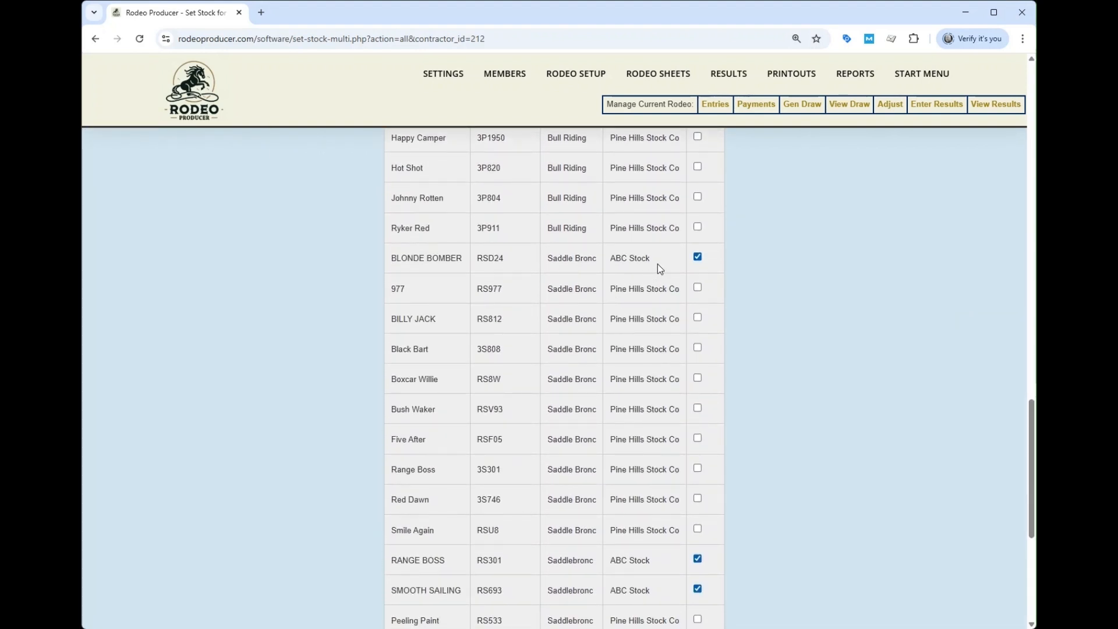
{"action": "scroll", "coordinate": [658, 264], "scroll_direction": "down", "scroll_amount": 5}
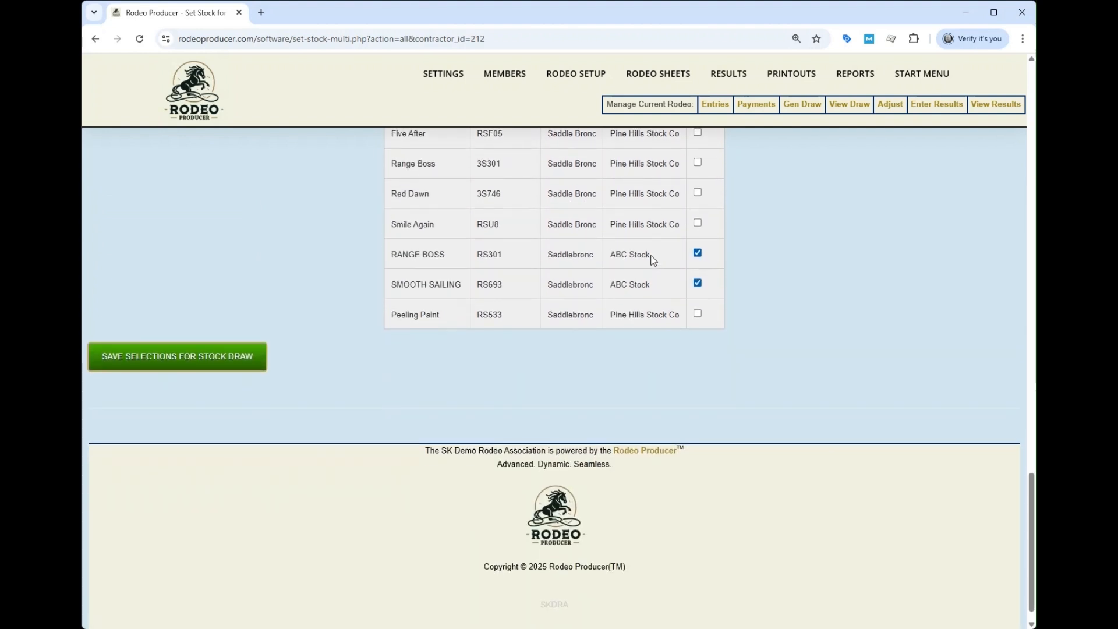
{"action": "scroll", "coordinate": [655, 263], "scroll_direction": "down", "scroll_amount": 1}
{"action": "scroll", "coordinate": [654, 263], "scroll_direction": "up", "scroll_amount": 2}
{"action": "scroll", "coordinate": [656, 266], "scroll_direction": "up", "scroll_amount": 15}
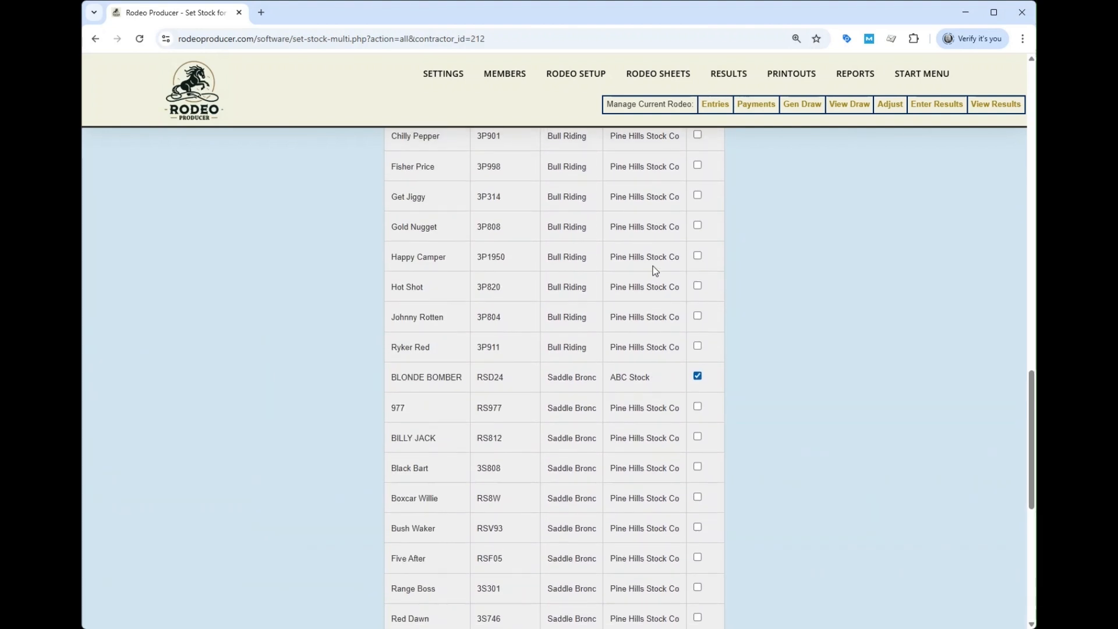
{"action": "scroll", "coordinate": [600, 334], "scroll_direction": "up", "scroll_amount": 5}
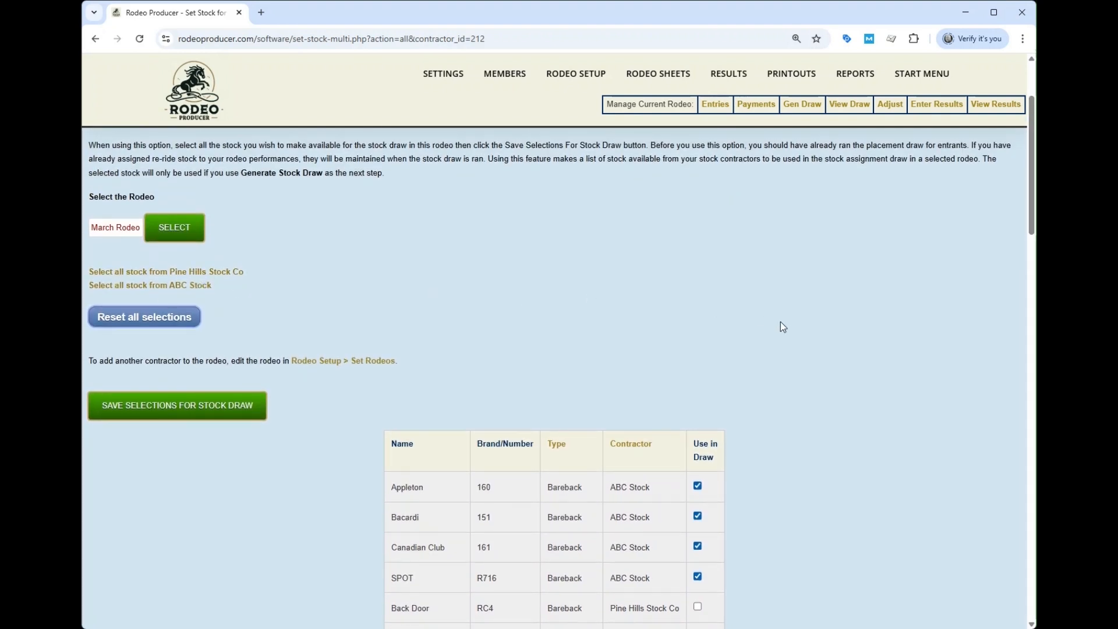
Step: Mark the Pine Hills Stock Co Saddle Bronc animals from 977 through Smile Again for the draw and save the selections
{"action": "scroll", "coordinate": [785, 328], "scroll_direction": "down", "scroll_amount": 5}
{"action": "scroll", "coordinate": [784, 327], "scroll_direction": "up", "scroll_amount": 2}
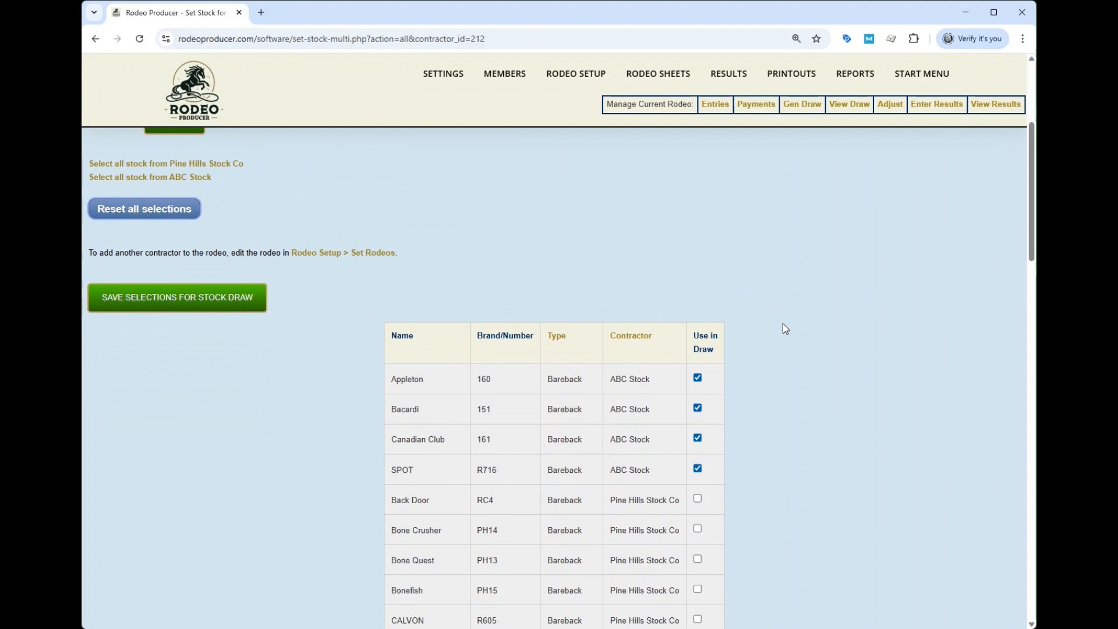
{"action": "scroll", "coordinate": [785, 328], "scroll_direction": "down", "scroll_amount": 5}
{"action": "scroll", "coordinate": [784, 328], "scroll_direction": "down", "scroll_amount": 3}
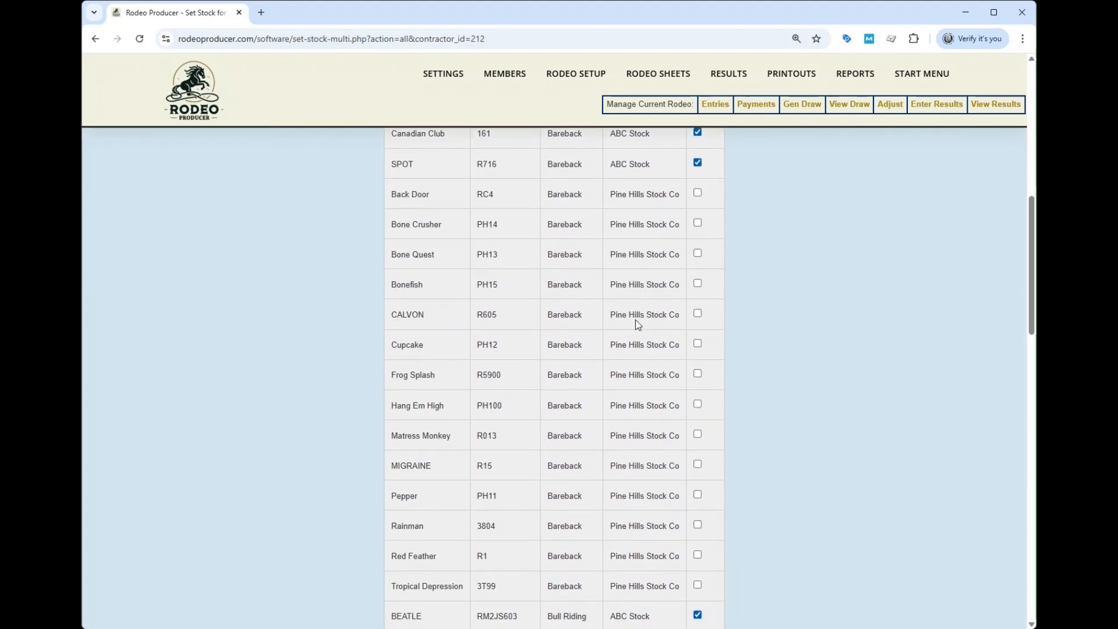
{"action": "scroll", "coordinate": [634, 320], "scroll_direction": "down", "scroll_amount": 5}
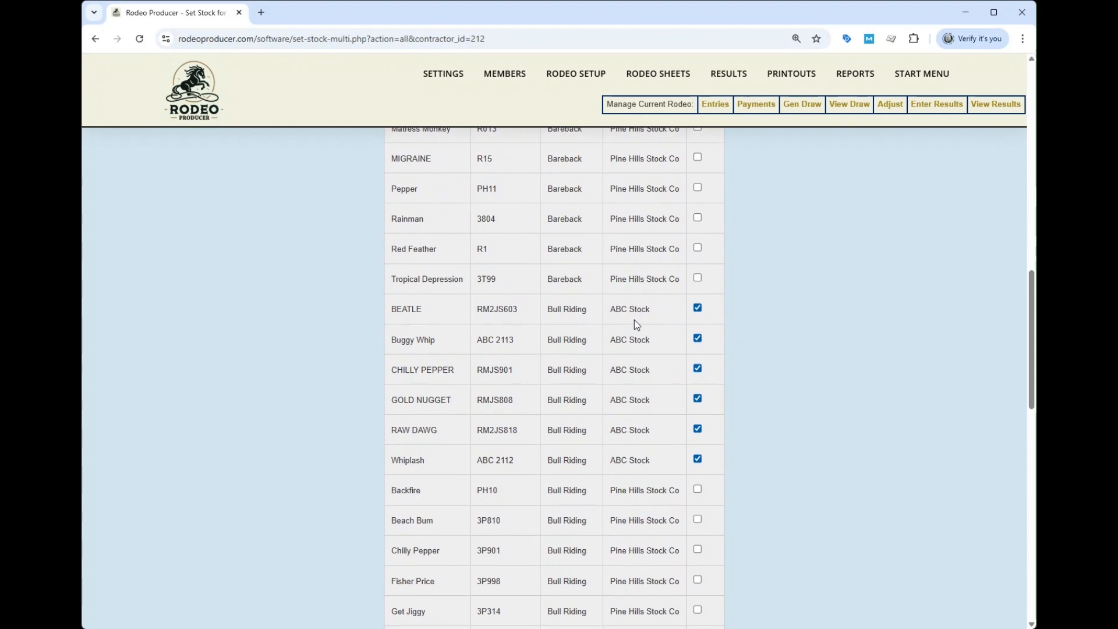
{"action": "scroll", "coordinate": [655, 268], "scroll_direction": "down", "scroll_amount": 8}
{"action": "left_click", "coordinate": [698, 422]}
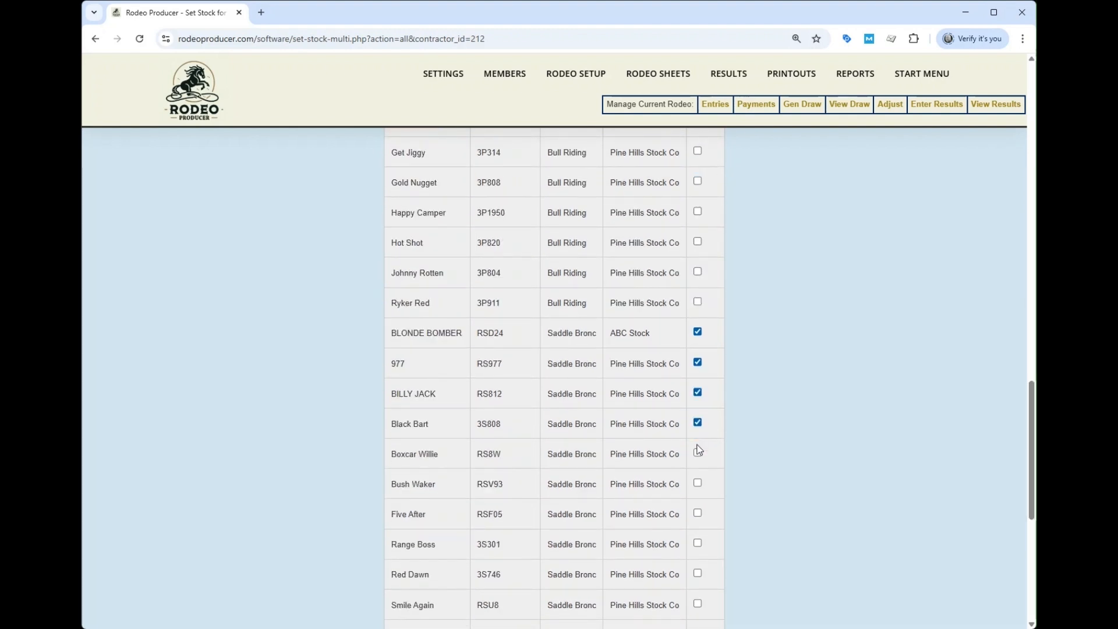
{"action": "left_click", "coordinate": [698, 485]}
{"action": "left_click", "coordinate": [697, 513]}
{"action": "scroll", "coordinate": [622, 378], "scroll_direction": "down", "scroll_amount": 3}
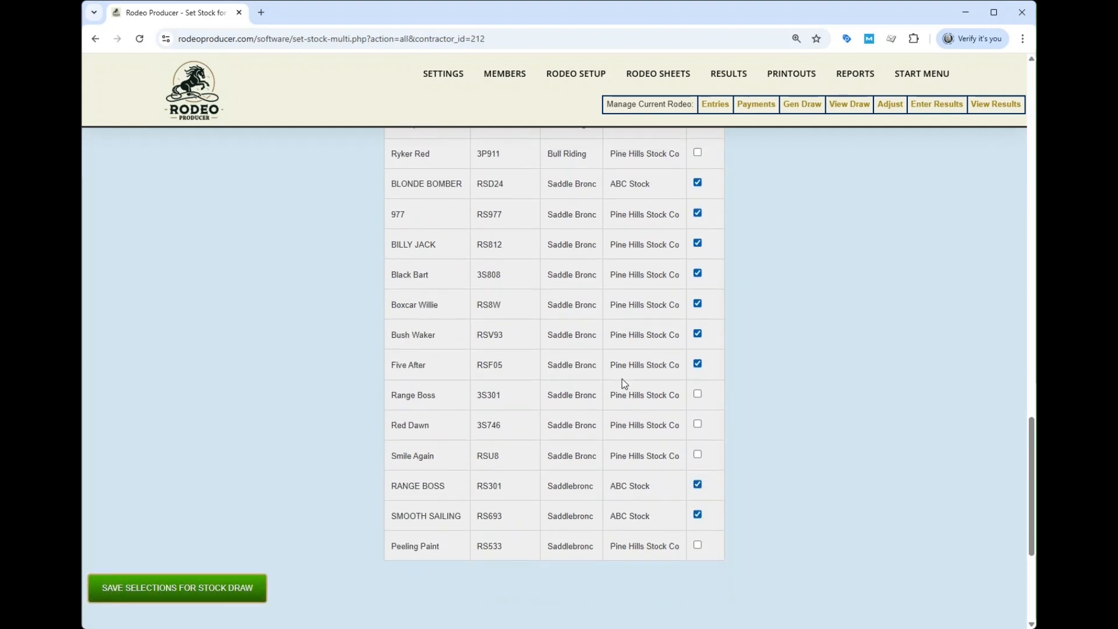
{"action": "left_click", "coordinate": [698, 390]}
{"action": "left_click", "coordinate": [698, 420]}
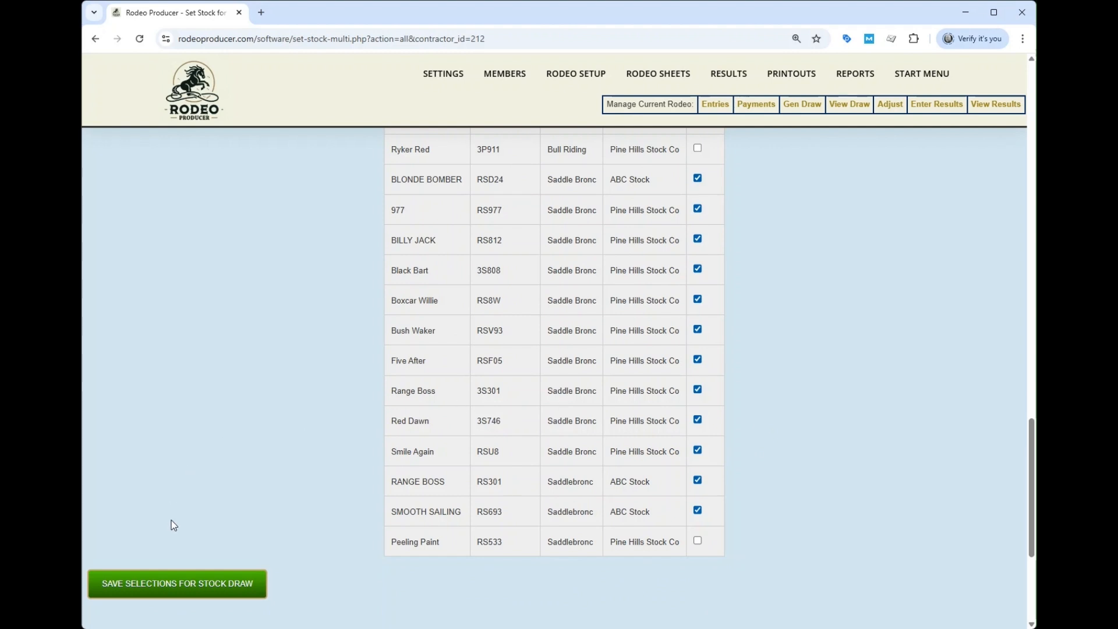
{"action": "left_click", "coordinate": [177, 584]}
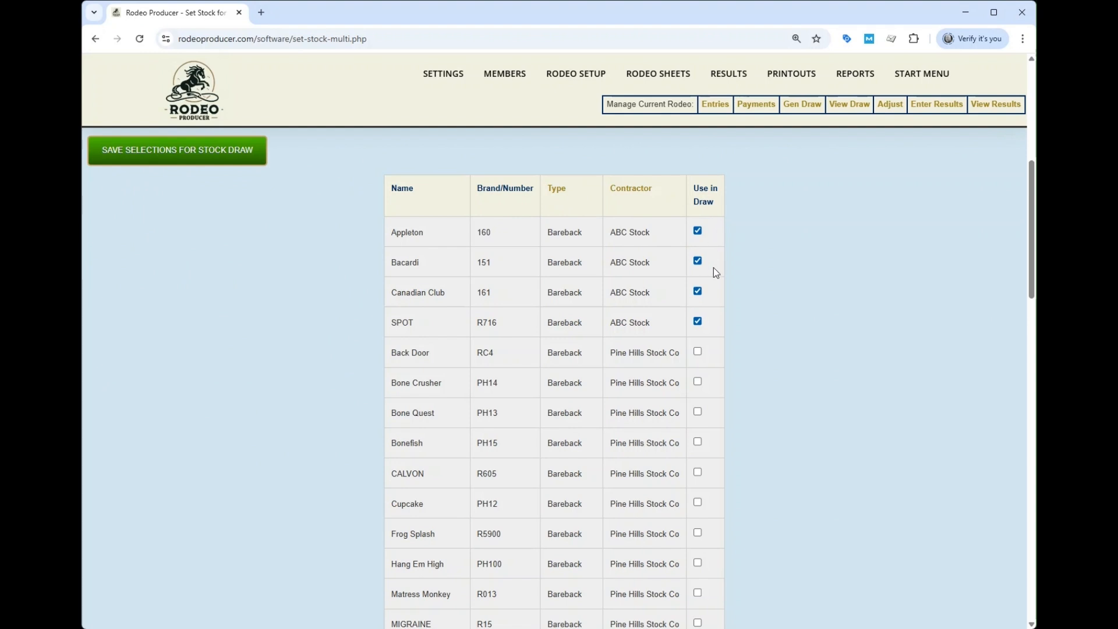
Step: Review the saved stock selections across the Bareback, Bull Riding and Saddle Bronc animals
{"action": "scroll", "coordinate": [714, 268], "scroll_direction": "down", "scroll_amount": 7}
{"action": "scroll", "coordinate": [712, 273], "scroll_direction": "down", "scroll_amount": 7}
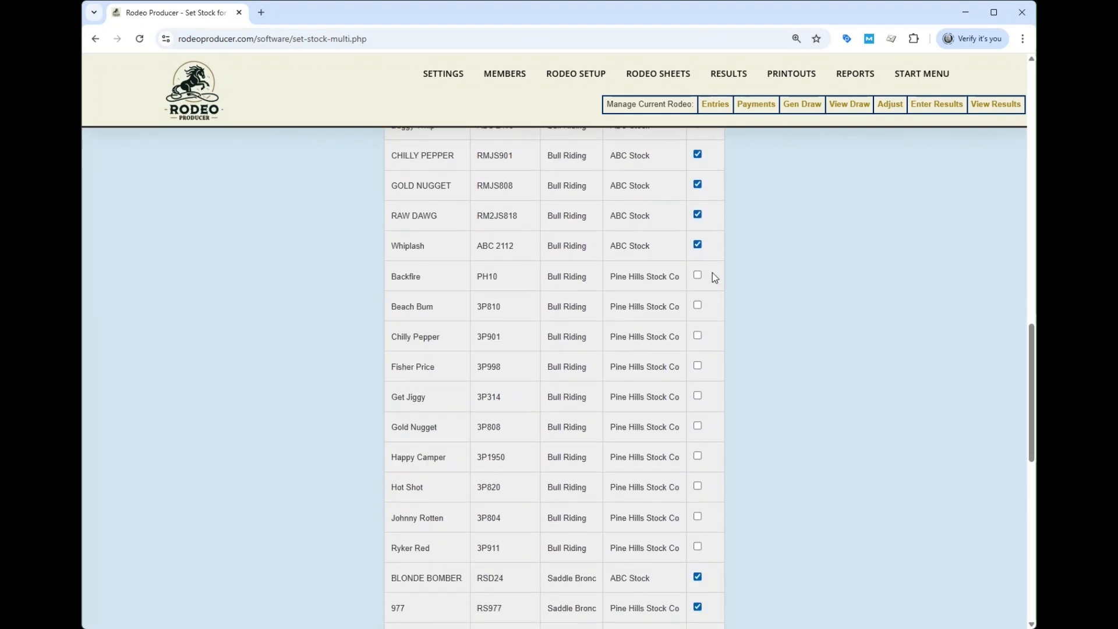
{"action": "scroll", "coordinate": [713, 285], "scroll_direction": "down", "scroll_amount": 2}
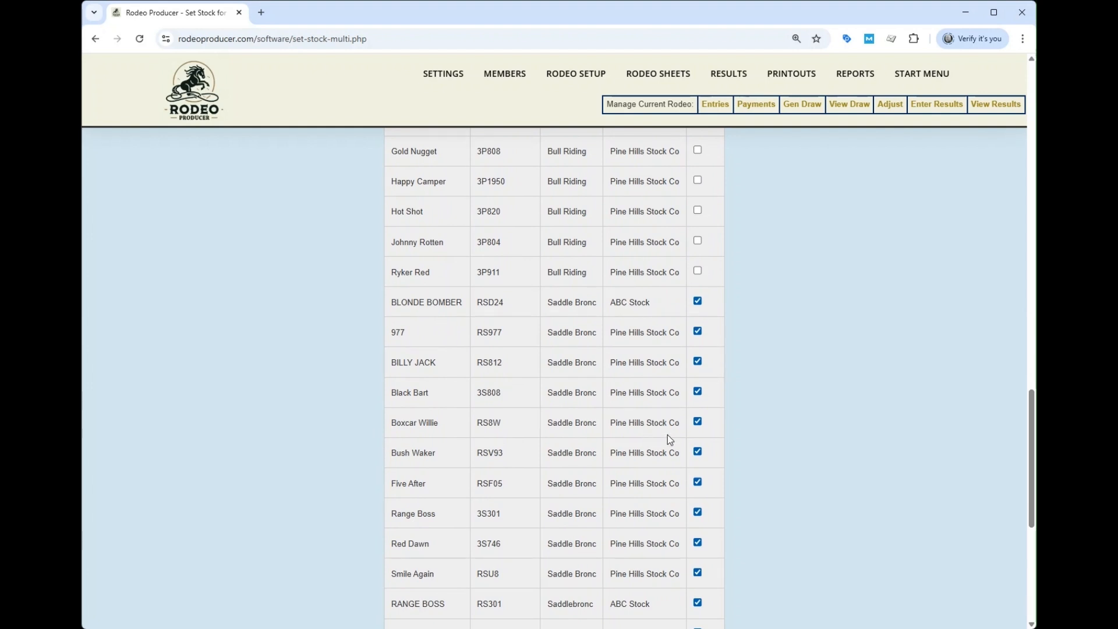
{"action": "scroll", "coordinate": [710, 452], "scroll_direction": "down", "scroll_amount": 5}
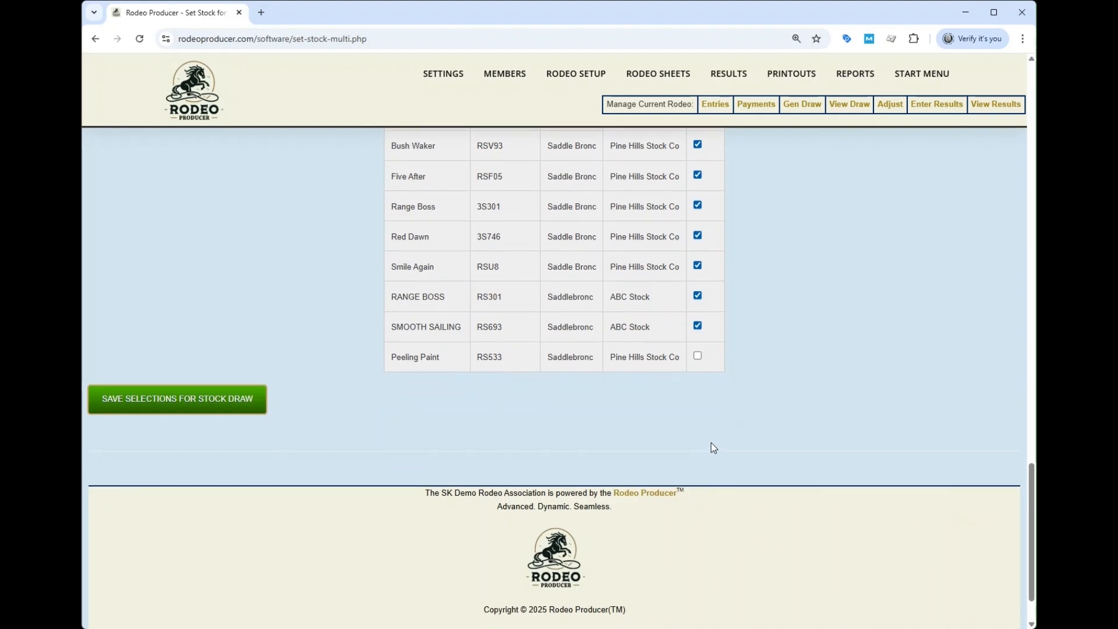
{"action": "scroll", "coordinate": [712, 450], "scroll_direction": "up", "scroll_amount": 15}
{"action": "scroll", "coordinate": [711, 442], "scroll_direction": "up", "scroll_amount": 8}
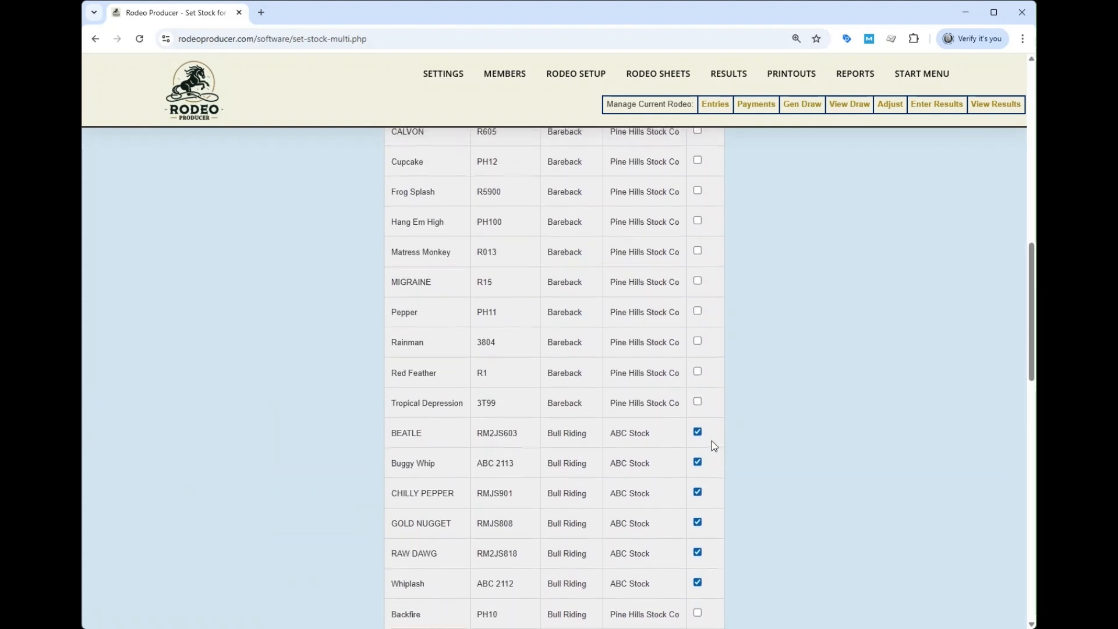
{"action": "scroll", "coordinate": [707, 438], "scroll_direction": "up", "scroll_amount": 2}
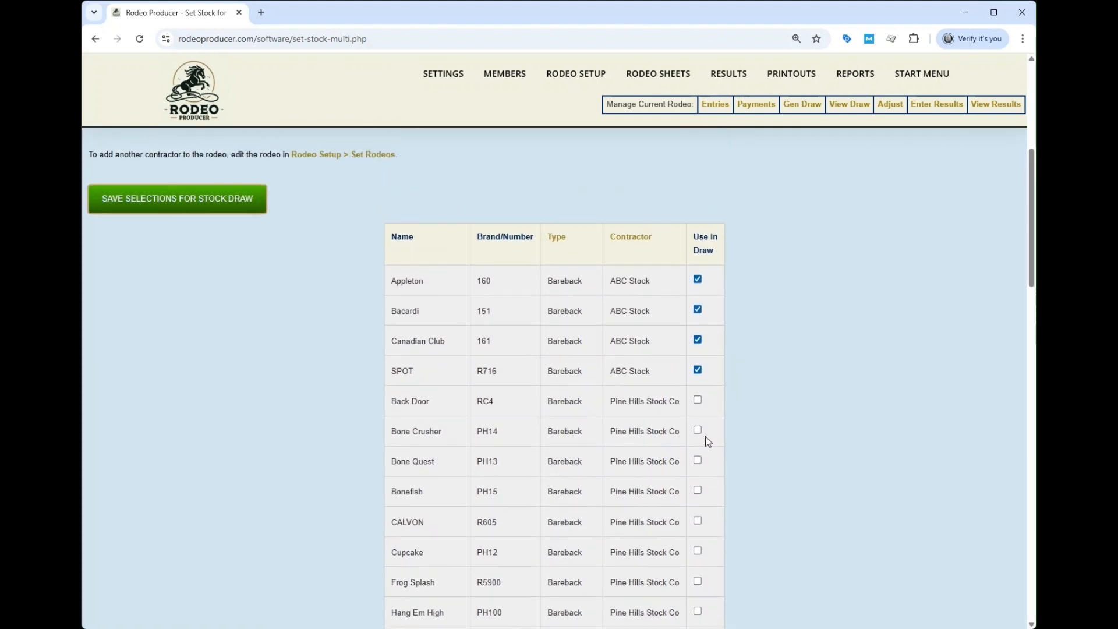
{"action": "scroll", "coordinate": [542, 203], "scroll_direction": "up", "scroll_amount": 2}
{"action": "scroll", "coordinate": [541, 203], "scroll_direction": "up", "scroll_amount": 1}
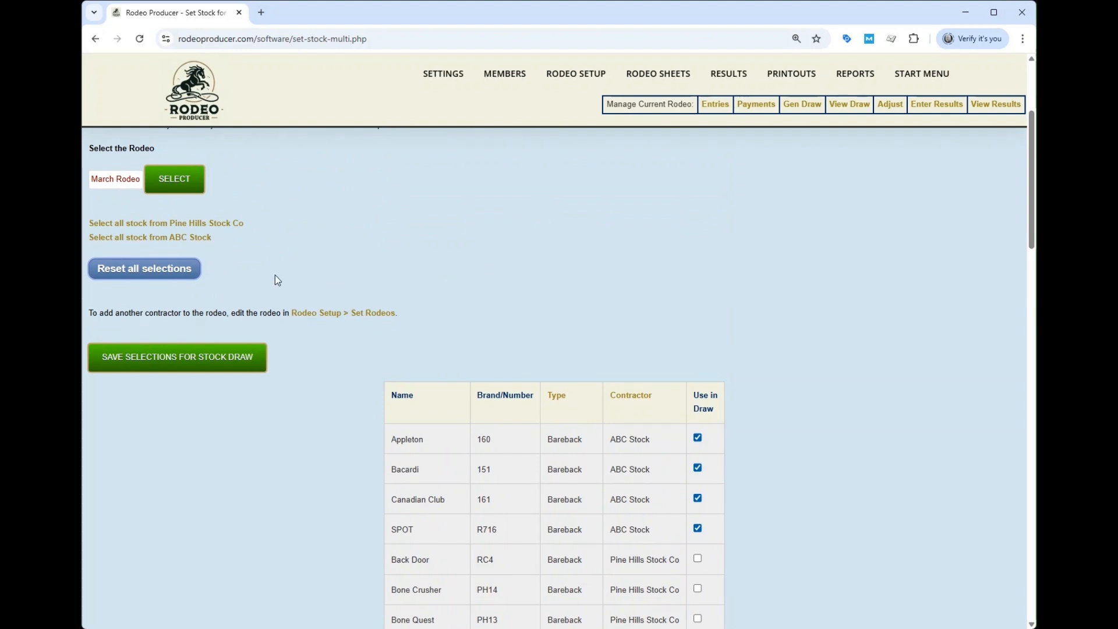
Step: Reset all stock selections for the March Rodeo and check the whole list
{"action": "left_click", "coordinate": [136, 276]}
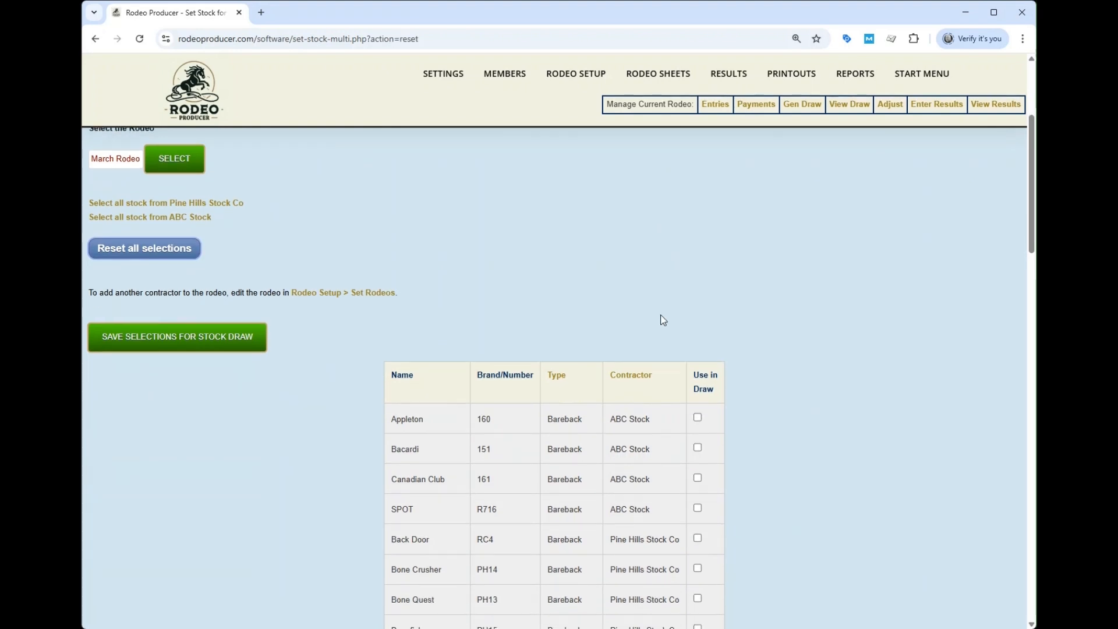
{"action": "scroll", "coordinate": [660, 315], "scroll_direction": "down", "scroll_amount": 6}
{"action": "scroll", "coordinate": [687, 316], "scroll_direction": "down", "scroll_amount": 20}
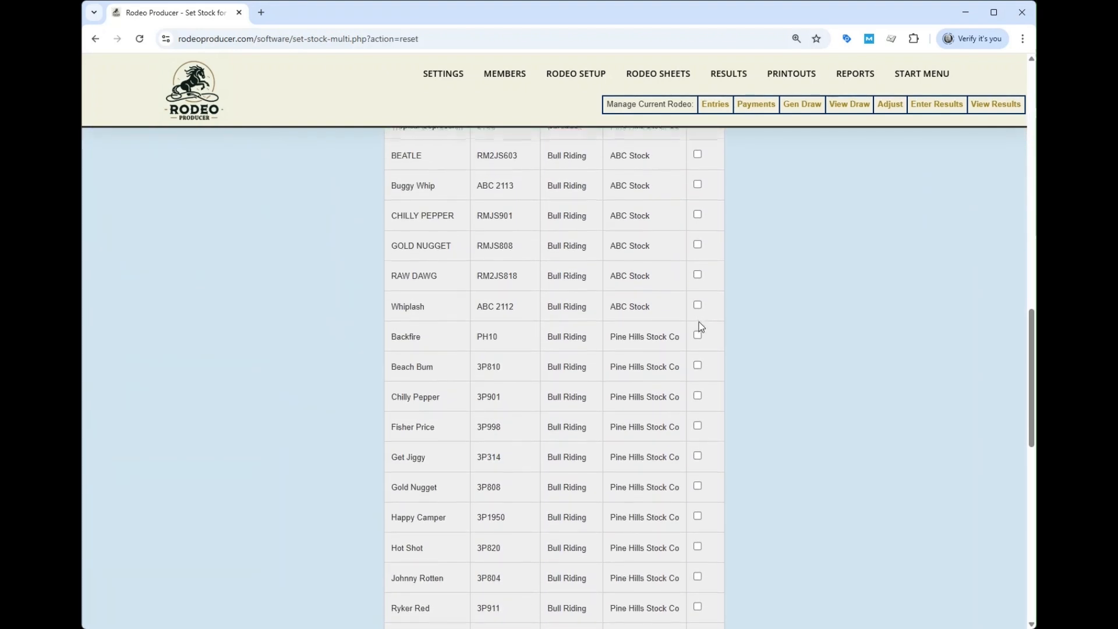
{"action": "scroll", "coordinate": [699, 321], "scroll_direction": "up", "scroll_amount": 15}
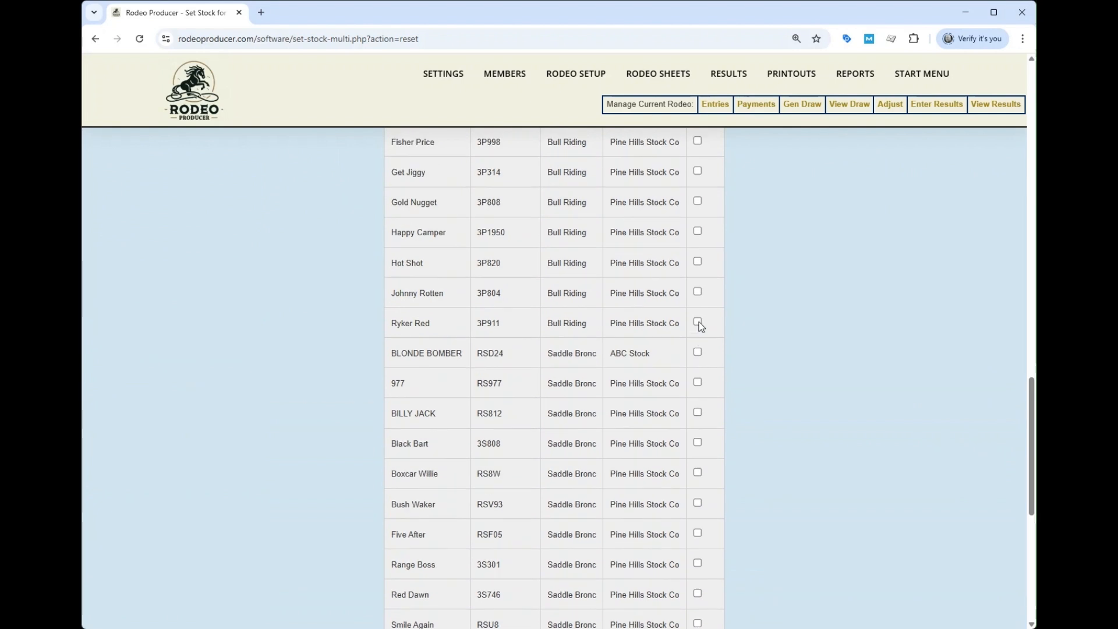
{"action": "scroll", "coordinate": [698, 322], "scroll_direction": "up", "scroll_amount": 15}
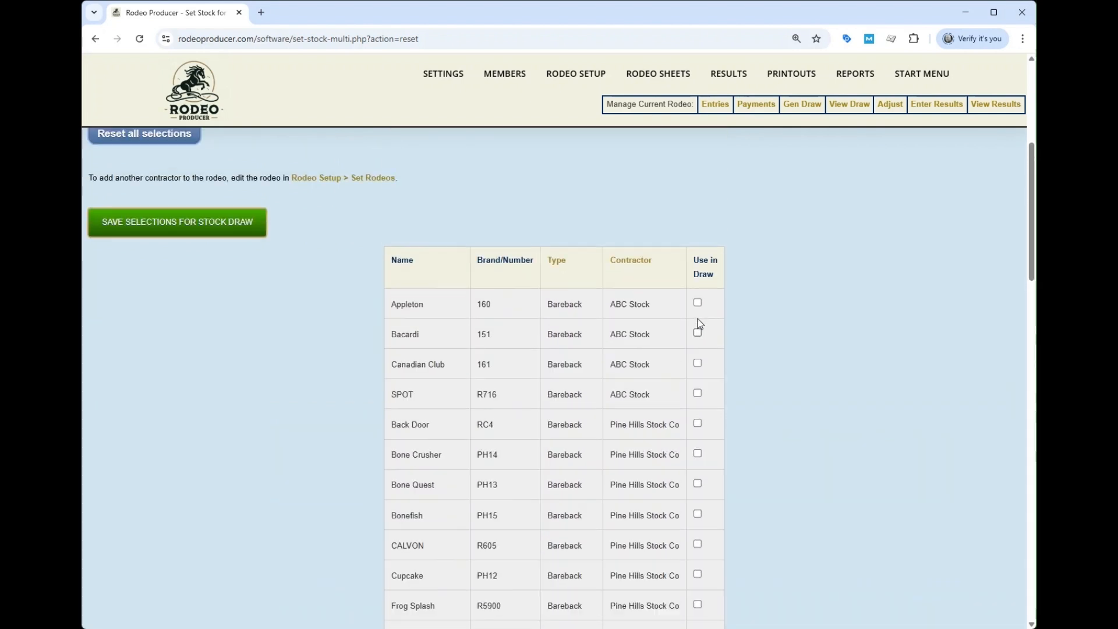
{"action": "scroll", "coordinate": [661, 324], "scroll_direction": "up", "scroll_amount": 1}
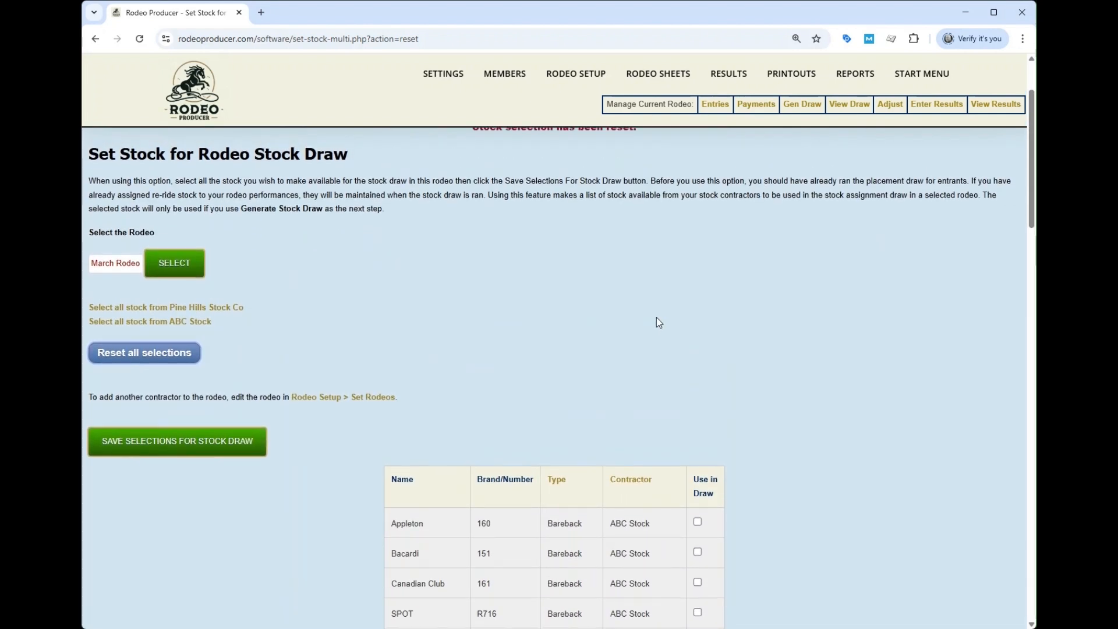
Step: Select all stock from ABC Stock again after the reset and check the list
{"action": "left_click", "coordinate": [146, 321]}
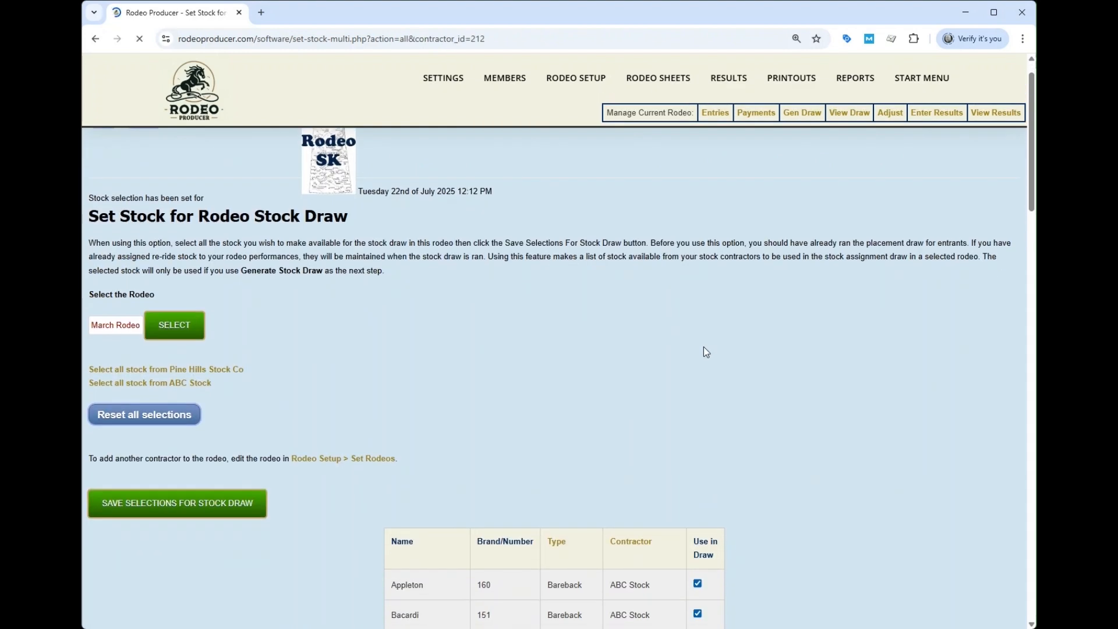
{"action": "scroll", "coordinate": [771, 343], "scroll_direction": "down", "scroll_amount": 8}
{"action": "scroll", "coordinate": [771, 344], "scroll_direction": "down", "scroll_amount": 20}
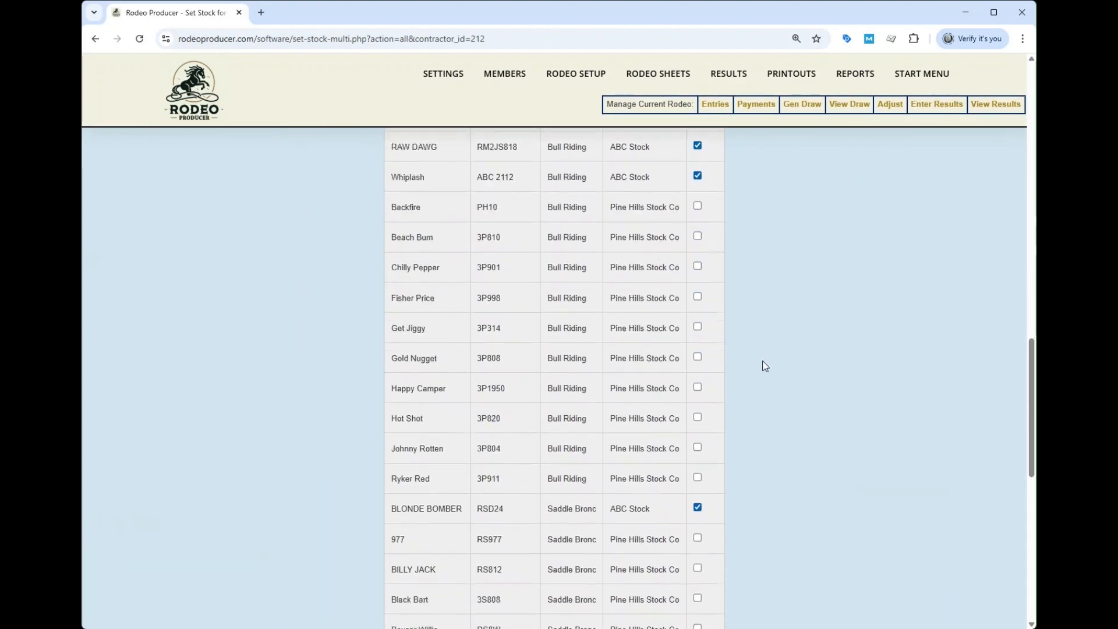
{"action": "scroll", "coordinate": [766, 366], "scroll_direction": "up", "scroll_amount": 20}
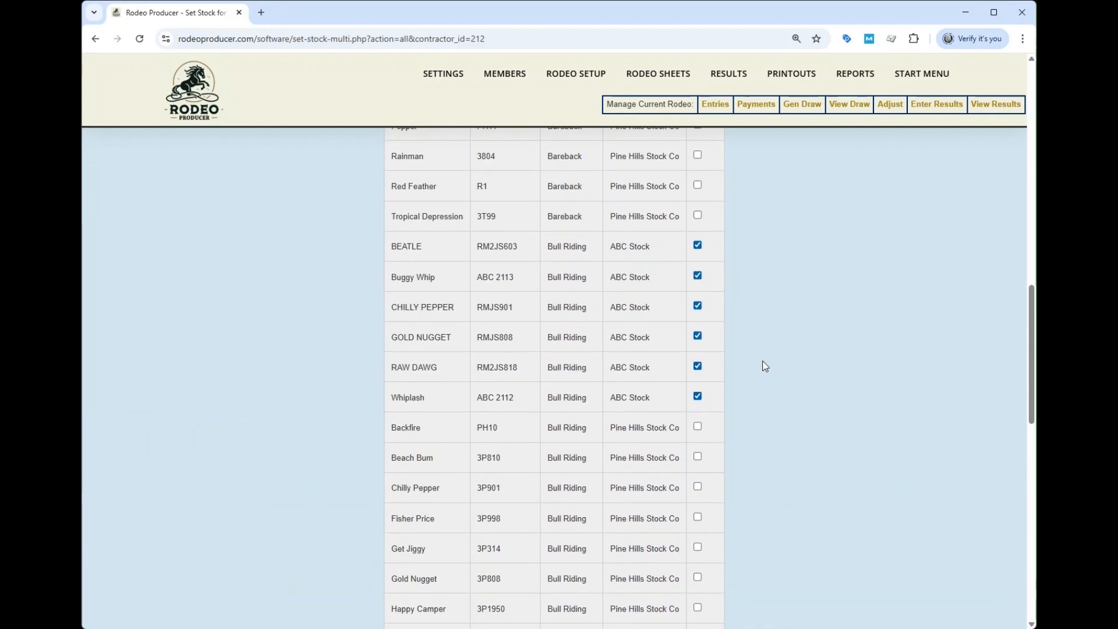
Step: Review the March Rodeo stock list and the draw selection options, checking which contractor's animals are marked for use in the draw
{"action": "scroll", "coordinate": [764, 366], "scroll_direction": "up", "scroll_amount": 6}
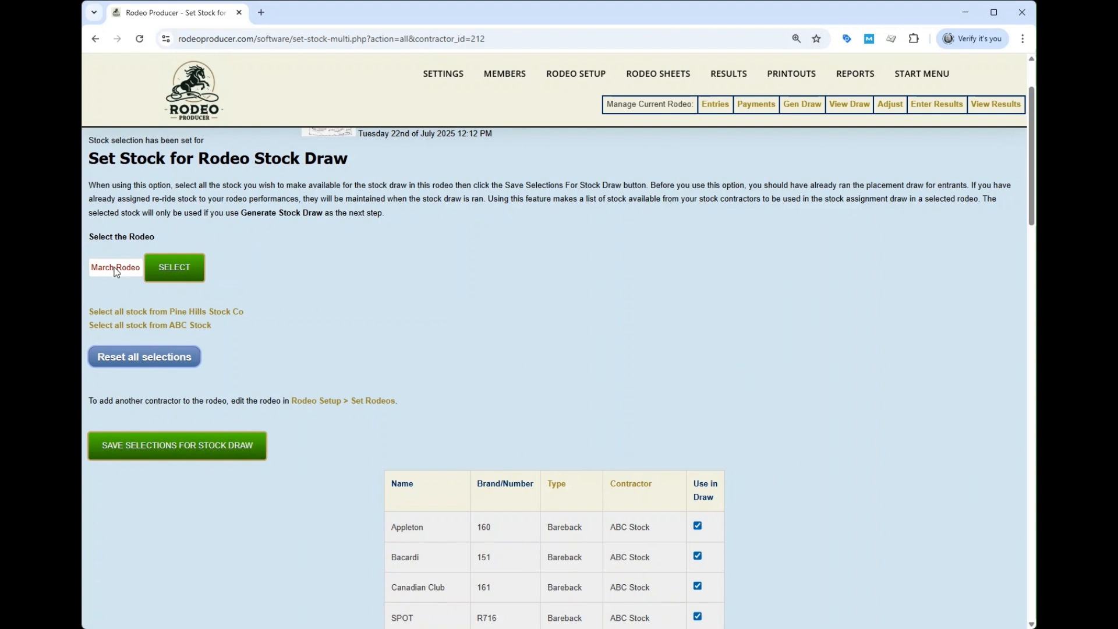
{"action": "scroll", "coordinate": [757, 351], "scroll_direction": "down", "scroll_amount": 14}
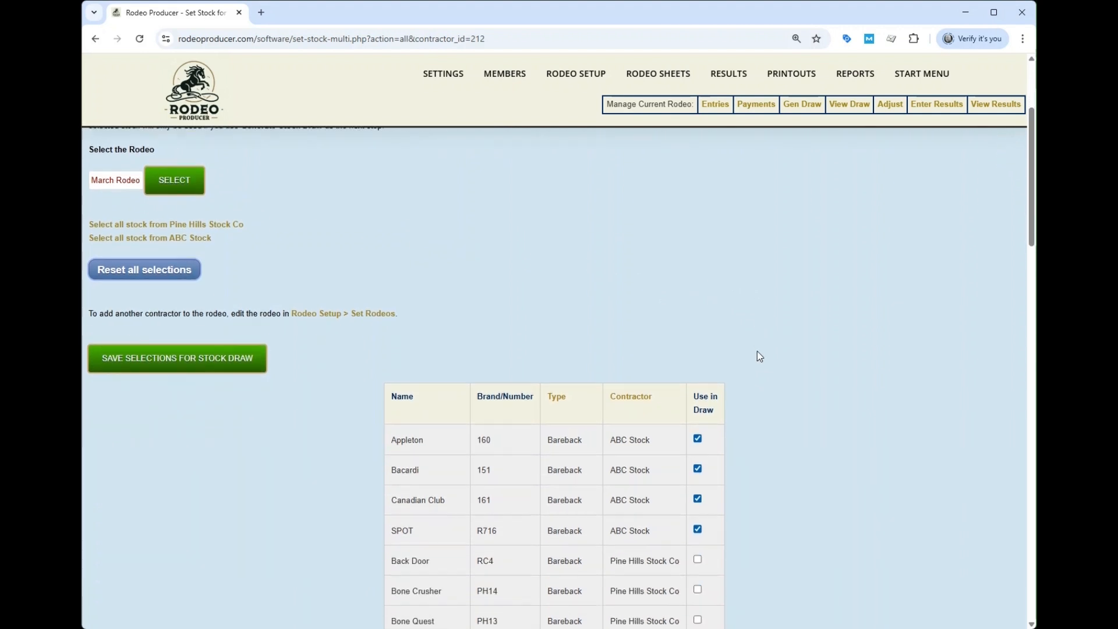
{"action": "scroll", "coordinate": [758, 364], "scroll_direction": "up", "scroll_amount": 14}
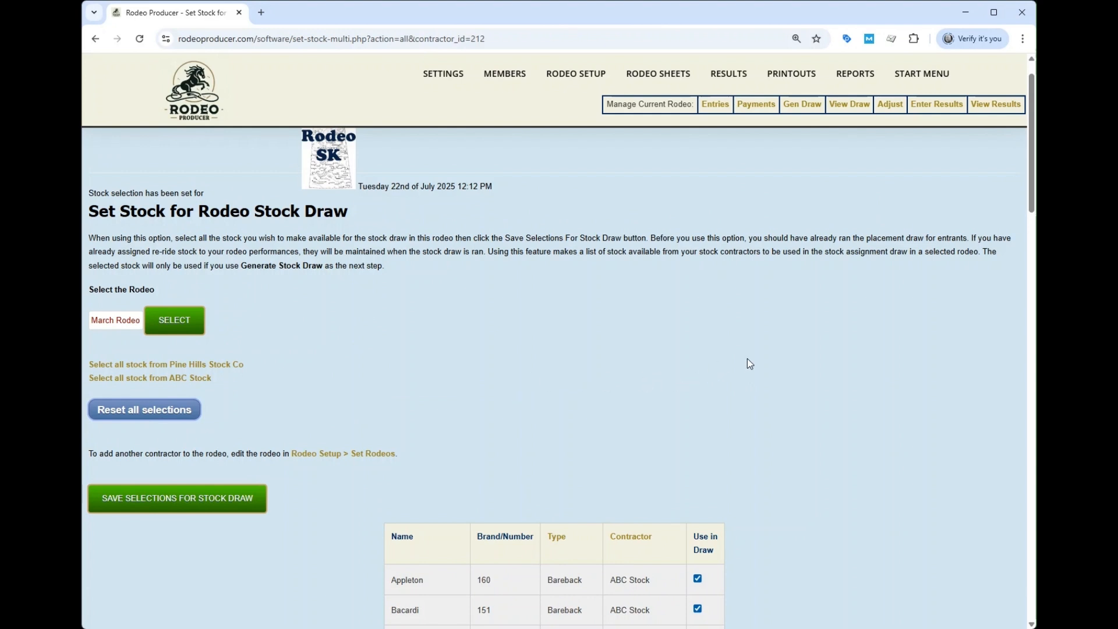
{"action": "scroll", "coordinate": [757, 363], "scroll_direction": "down", "scroll_amount": 2}
{"action": "scroll", "coordinate": [756, 363], "scroll_direction": "down", "scroll_amount": 3}
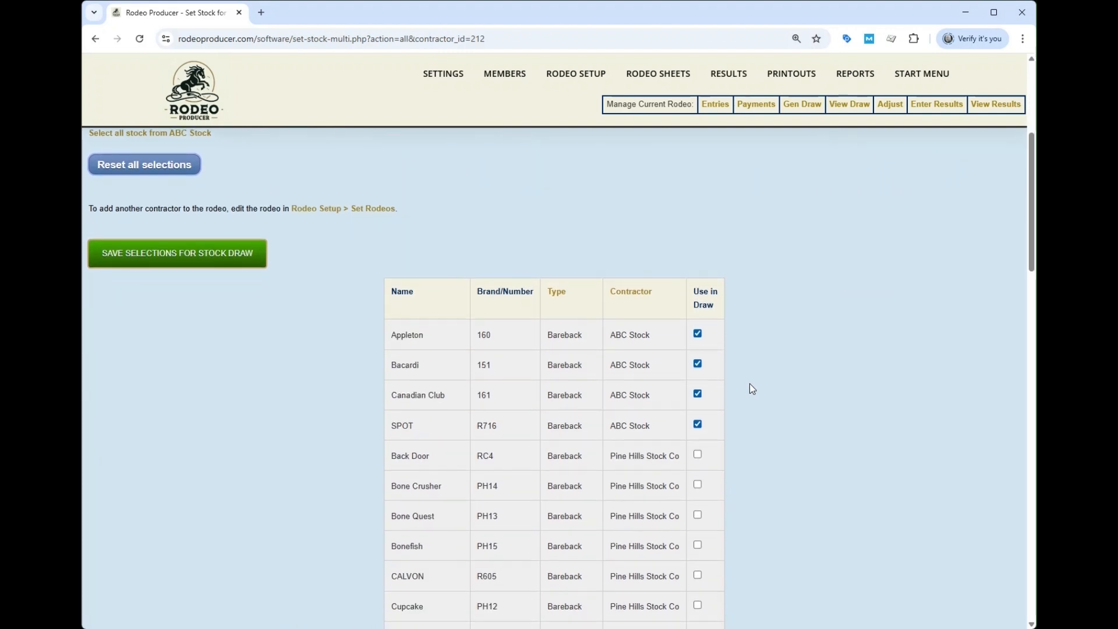
{"action": "scroll", "coordinate": [749, 384], "scroll_direction": "up", "scroll_amount": 3}
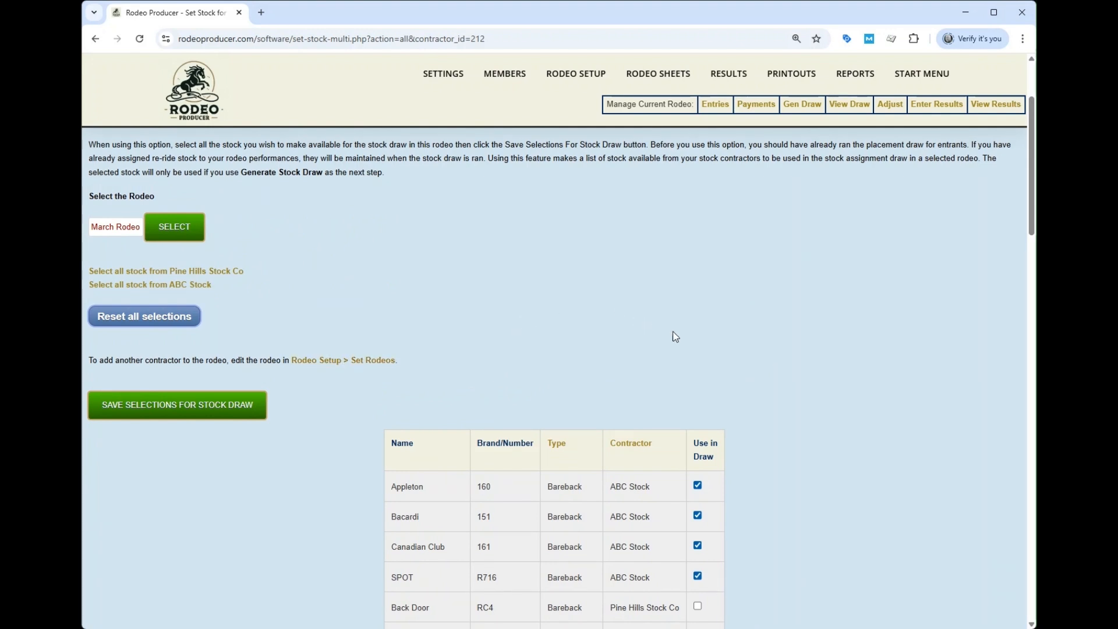
{"action": "scroll", "coordinate": [667, 329], "scroll_direction": "down", "scroll_amount": 9}
{"action": "scroll", "coordinate": [602, 386], "scroll_direction": "down", "scroll_amount": 15}
{"action": "scroll", "coordinate": [587, 407], "scroll_direction": "up", "scroll_amount": 20}
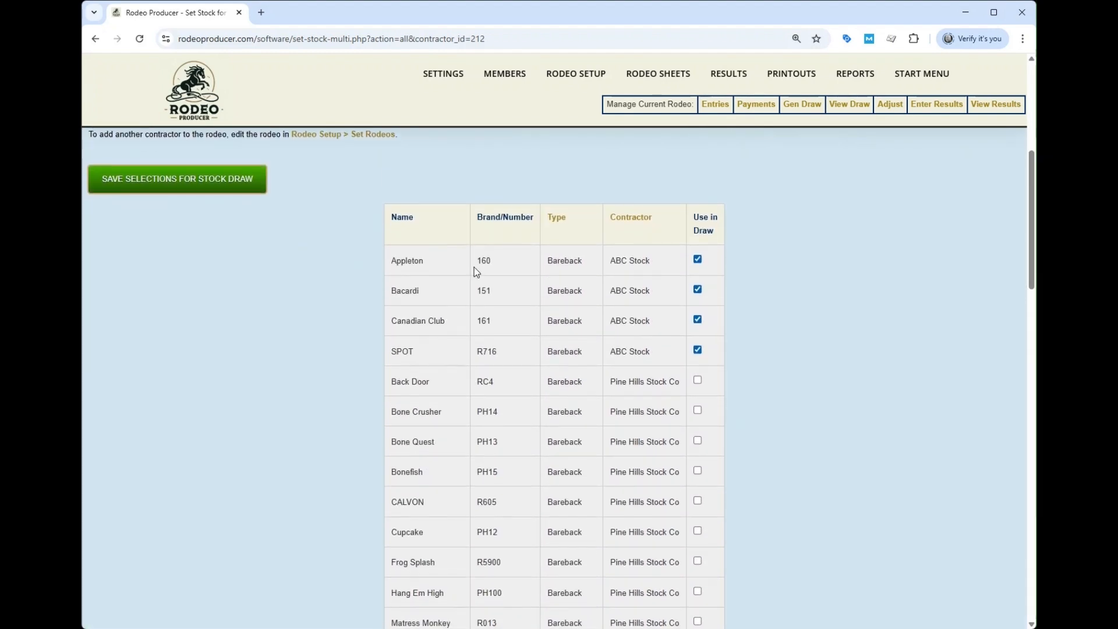
Step: Sort the stock list by type and look through the Bareback, Bull Riding and Saddle Bronc animals
{"action": "left_click", "coordinate": [559, 216]}
{"action": "scroll", "coordinate": [575, 253], "scroll_direction": "down", "scroll_amount": 2}
{"action": "scroll", "coordinate": [576, 258], "scroll_direction": "down", "scroll_amount": 10}
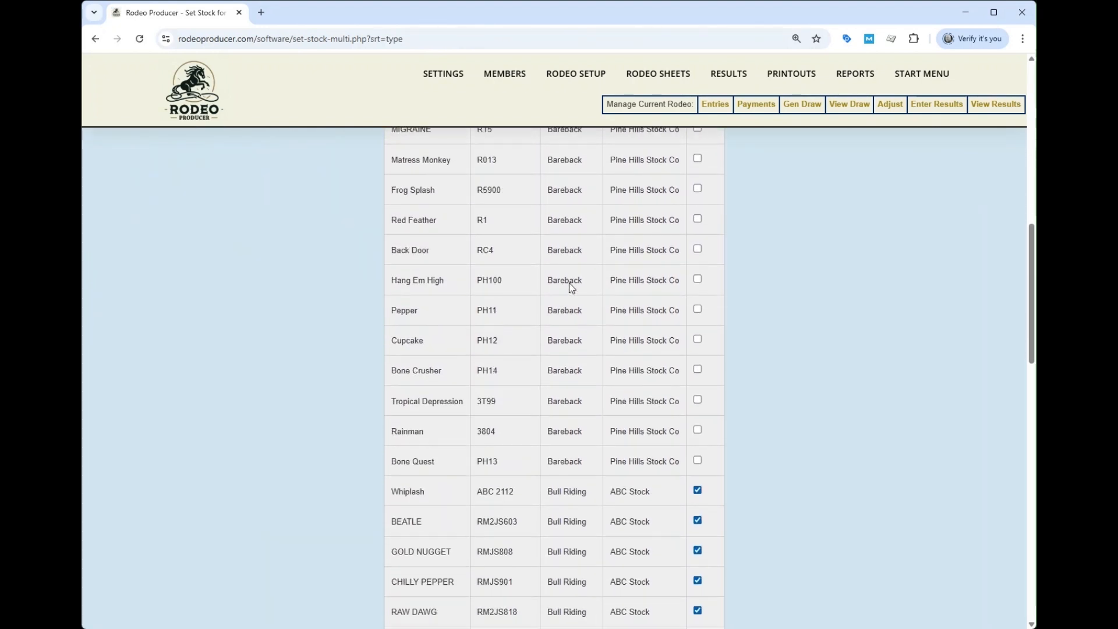
{"action": "scroll", "coordinate": [563, 313], "scroll_direction": "down", "scroll_amount": 15}
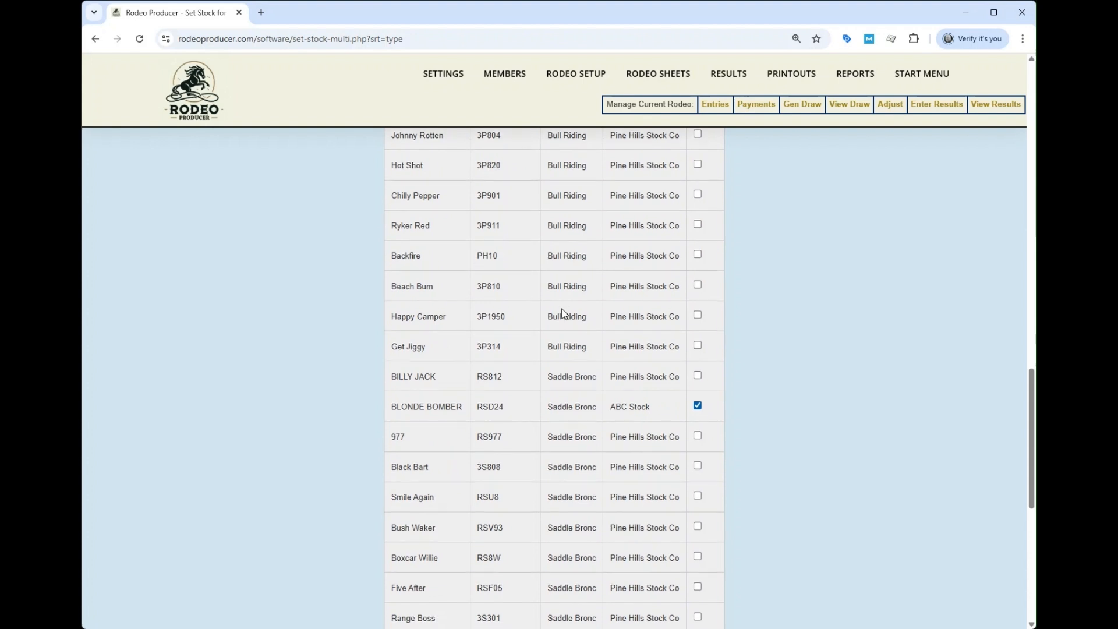
{"action": "scroll", "coordinate": [567, 315], "scroll_direction": "up", "scroll_amount": 20}
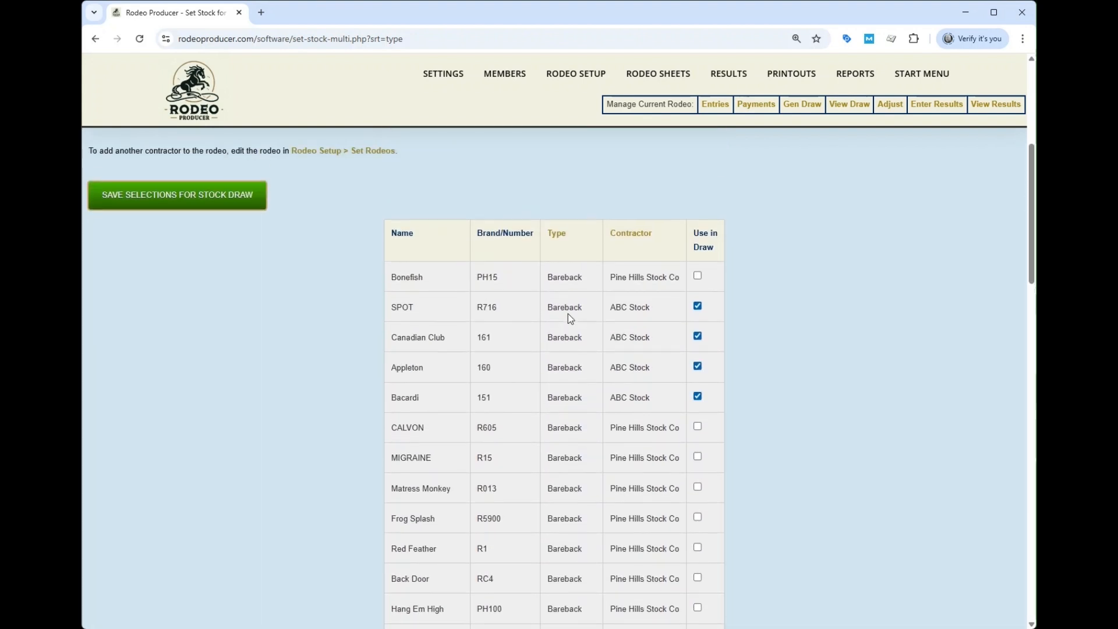
Step: Sort the stock list by contractor and check the grouping of the ABC Stock animals
{"action": "left_click", "coordinate": [632, 238]}
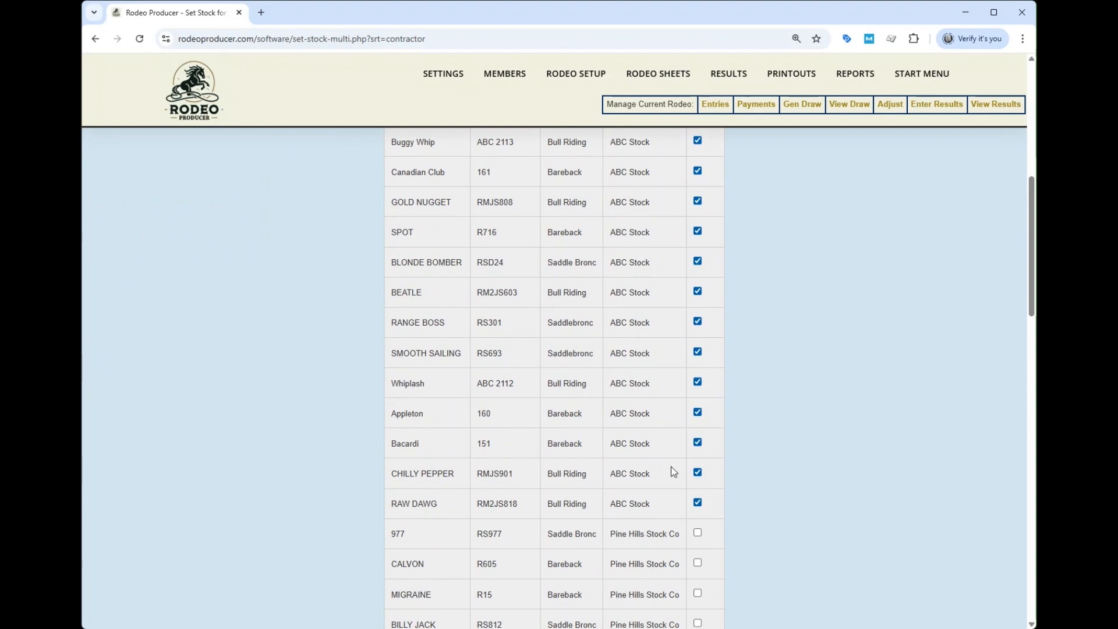
{"action": "scroll", "coordinate": [669, 322], "scroll_direction": "up", "scroll_amount": 3}
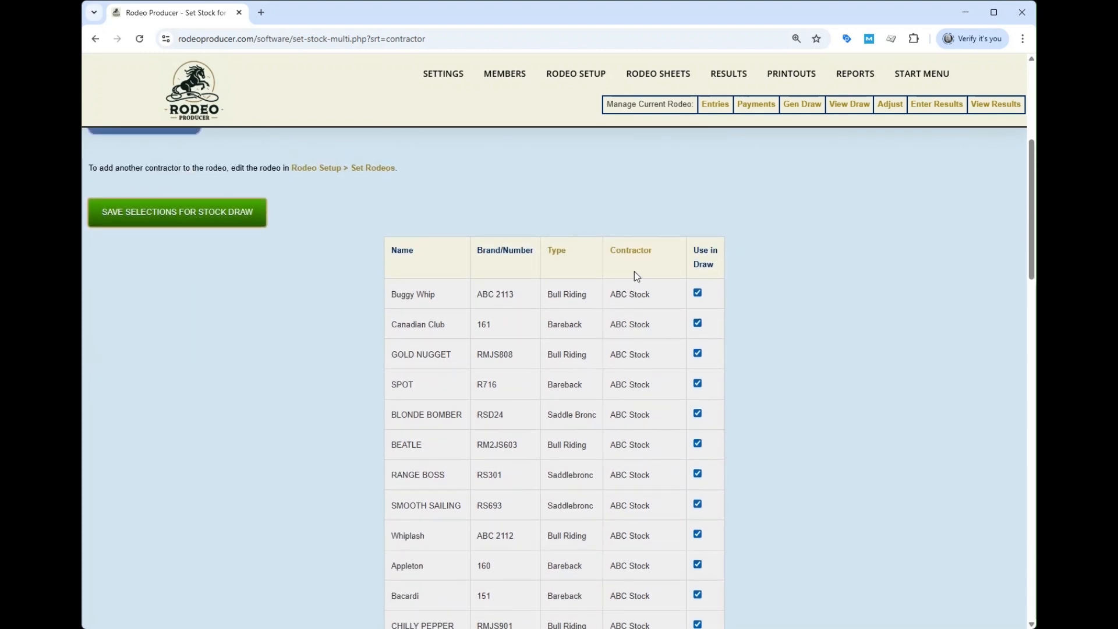
{"action": "scroll", "coordinate": [782, 330], "scroll_direction": "up", "scroll_amount": 5}
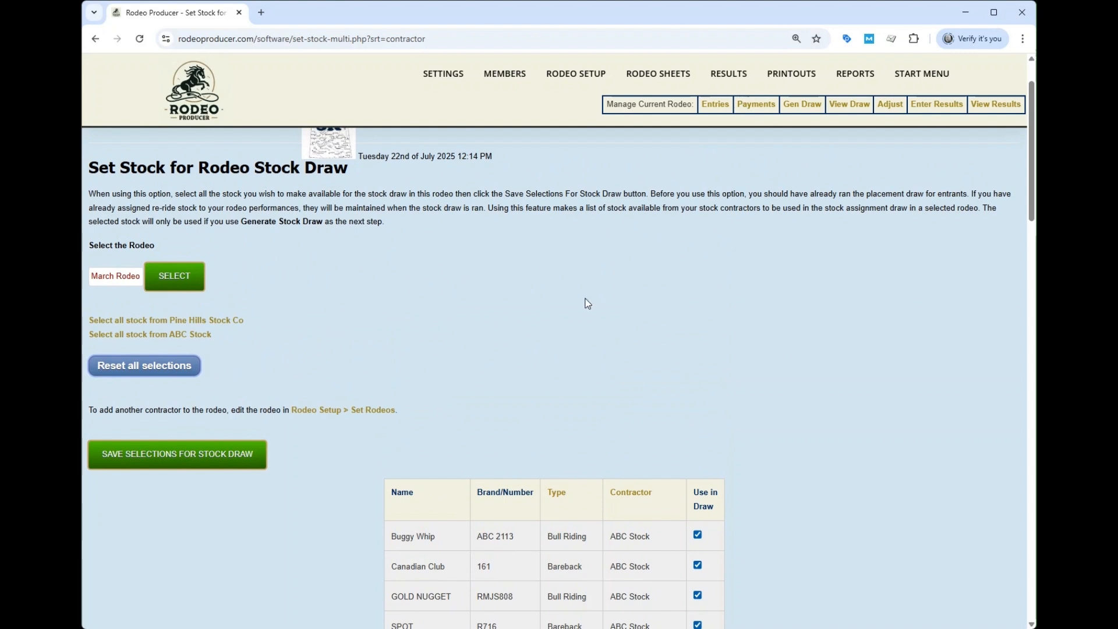
Step: Locate the Generate Stock Draw command and review the contractor-sorted animals marked for the draw
{"action": "mouse_move", "coordinate": [576, 74]}
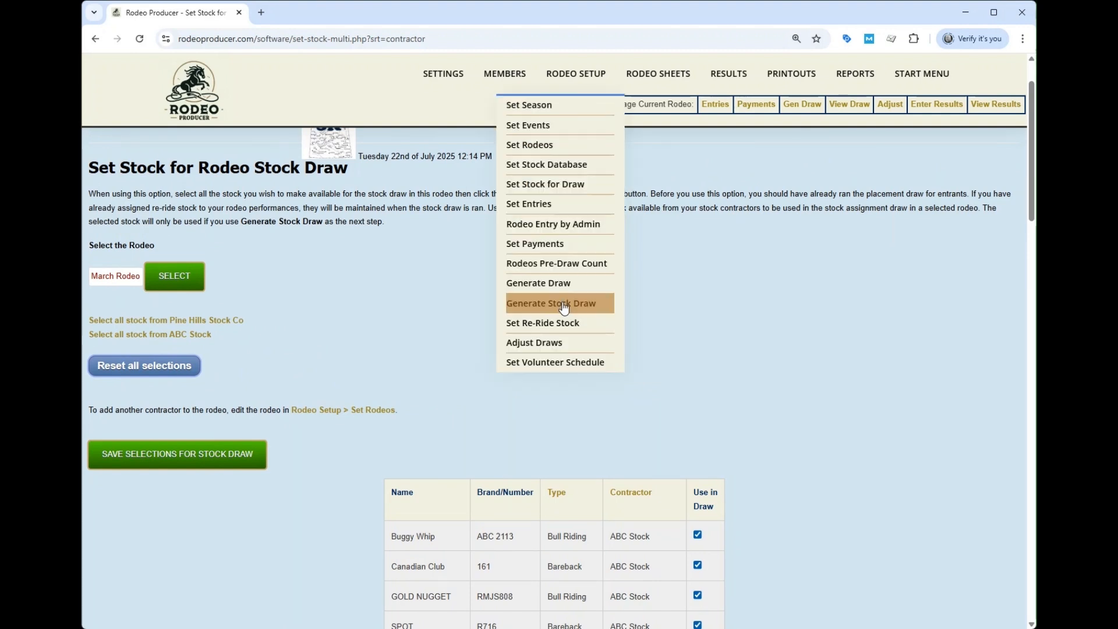
{"action": "scroll", "coordinate": [753, 349], "scroll_direction": "down", "scroll_amount": 5}
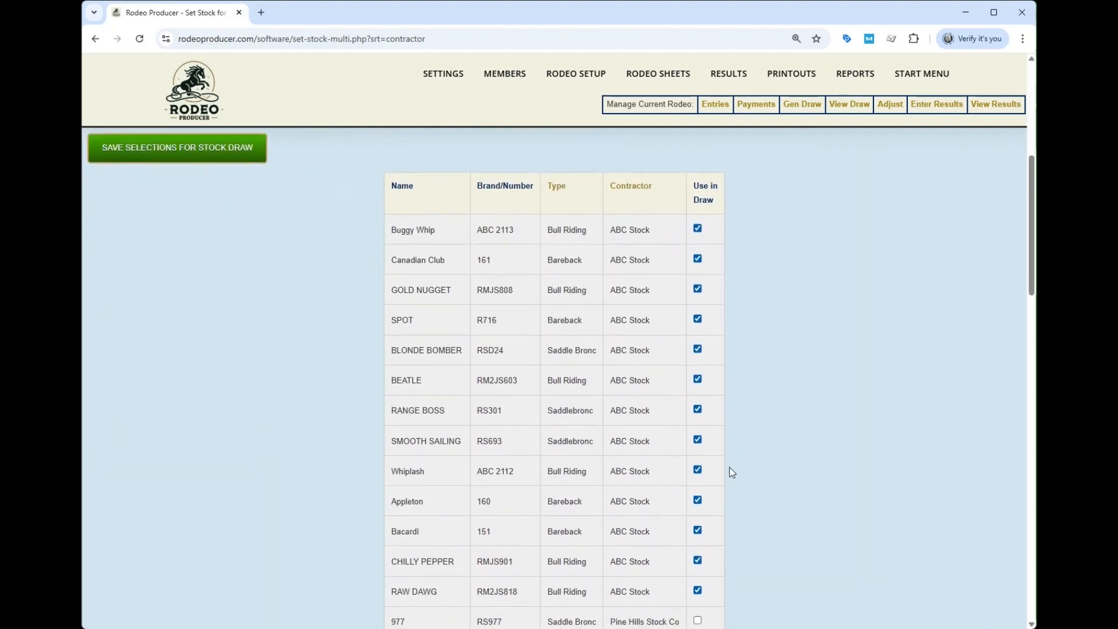
{"action": "scroll", "coordinate": [721, 462], "scroll_direction": "down", "scroll_amount": 3}
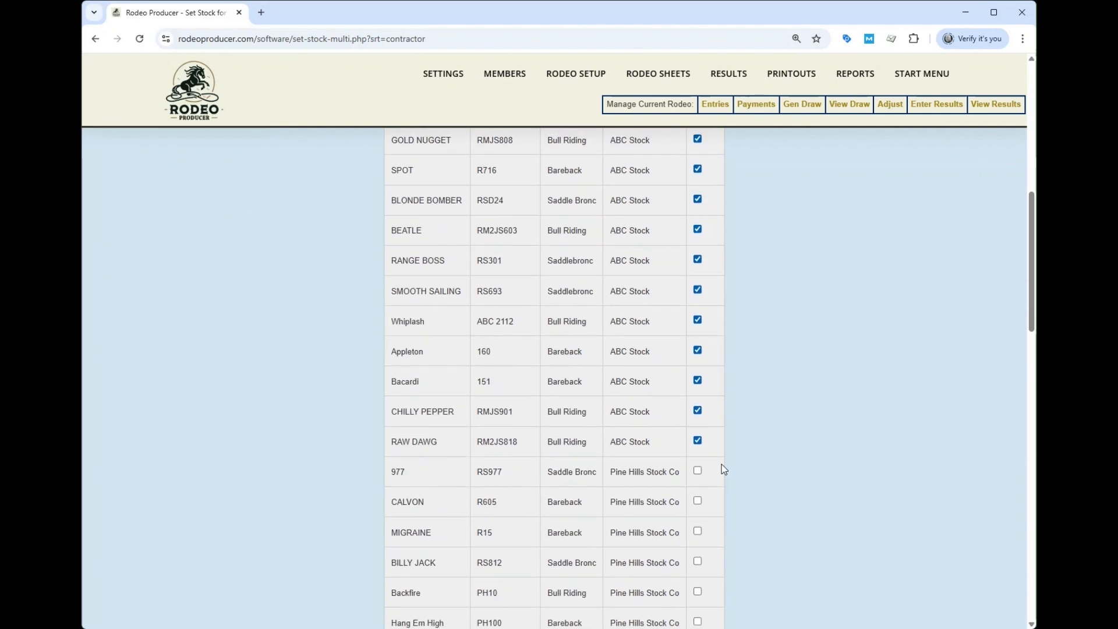
{"action": "scroll", "coordinate": [722, 464], "scroll_direction": "up", "scroll_amount": 8}
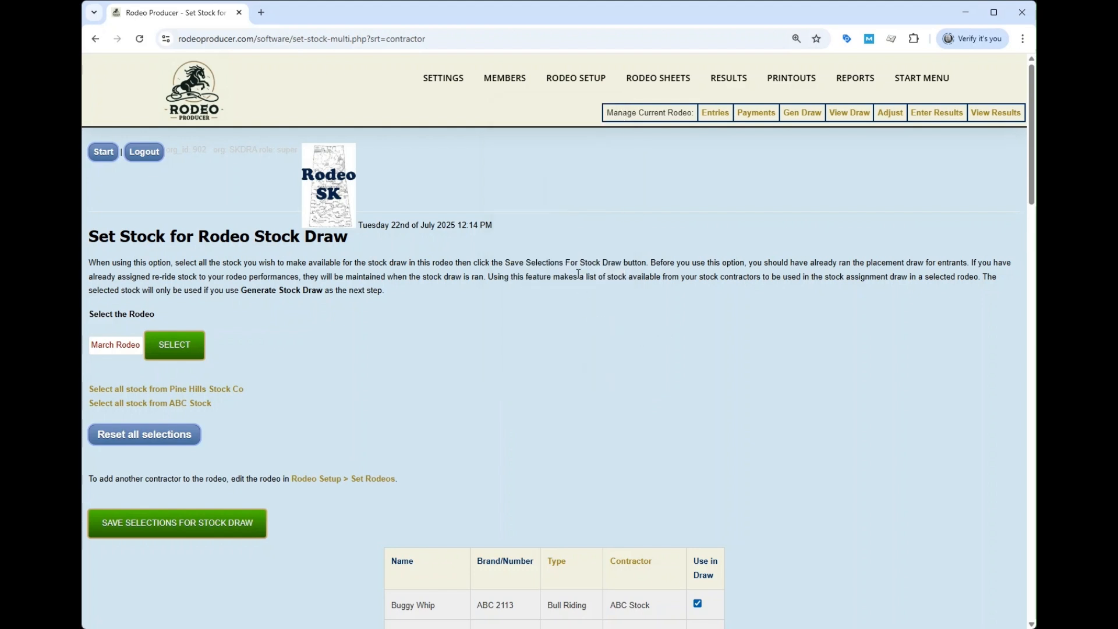
{"action": "scroll", "coordinate": [733, 367], "scroll_direction": "down", "scroll_amount": 4}
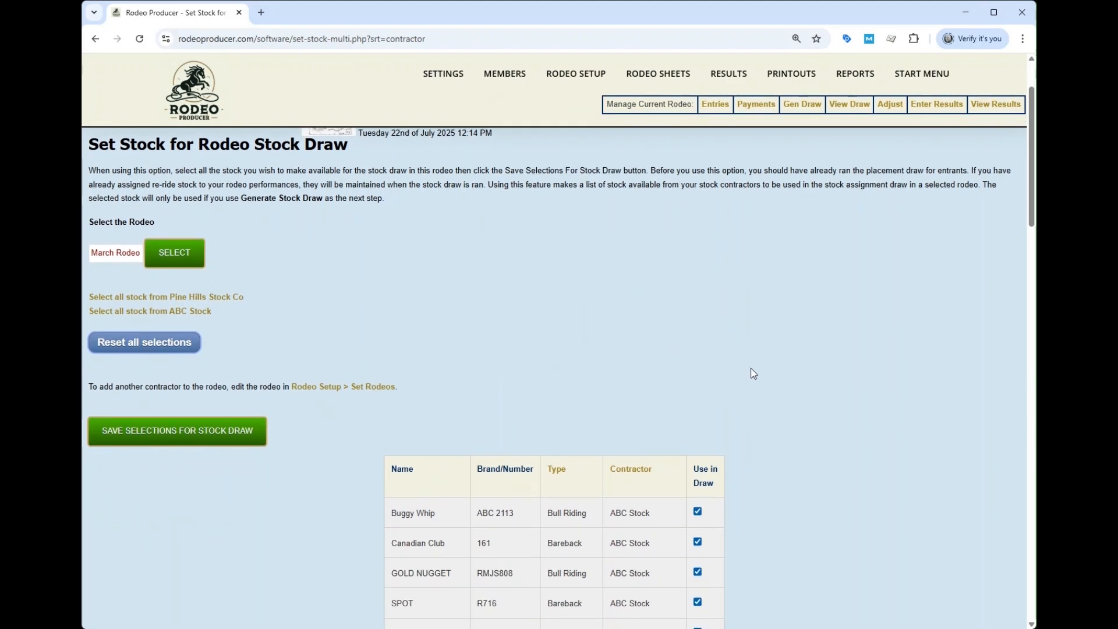